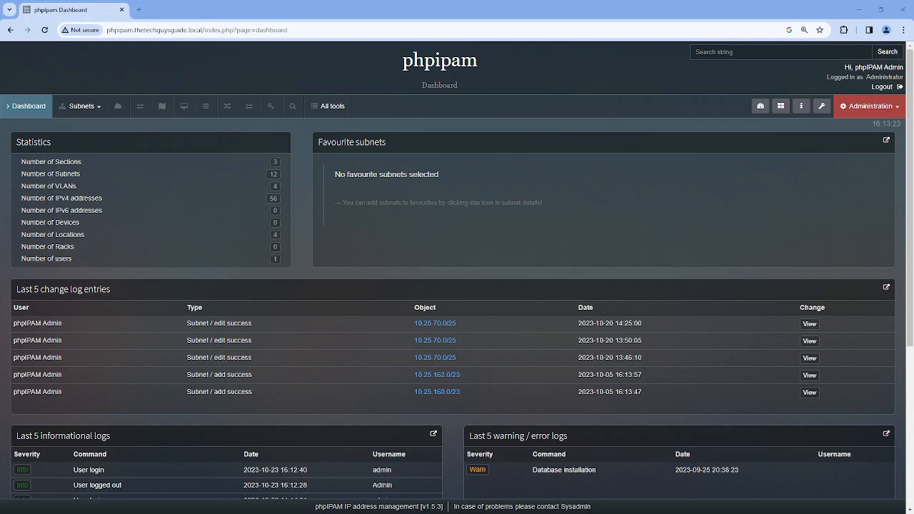
# Turn the Circuits module ON under Feature settings in phpIPAM settings and save
pyautogui.click(893, 106)
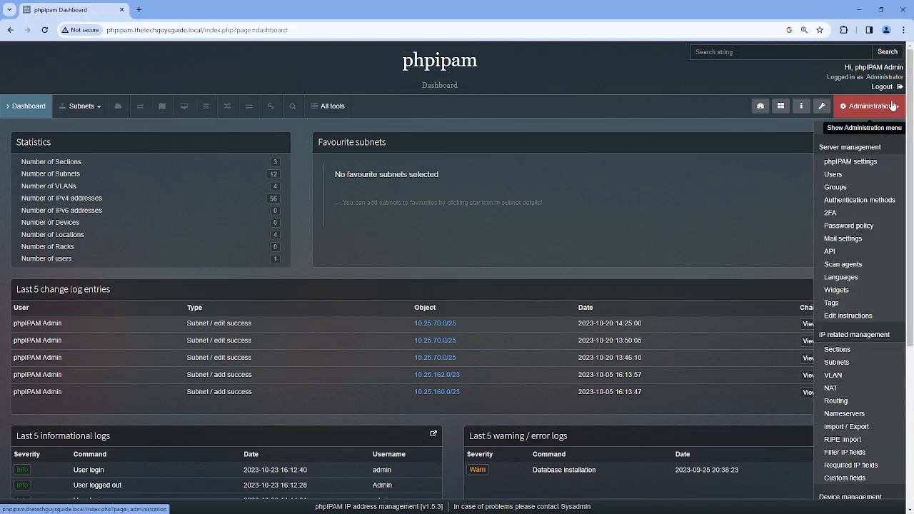
pyautogui.click(864, 162)
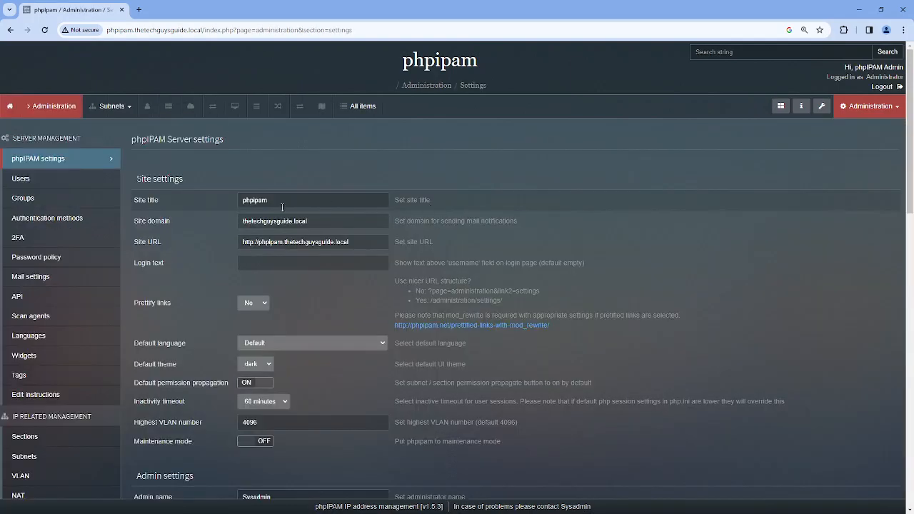
pyautogui.scroll(-1, 169, 213)
pyautogui.scroll(-5, 179, 215)
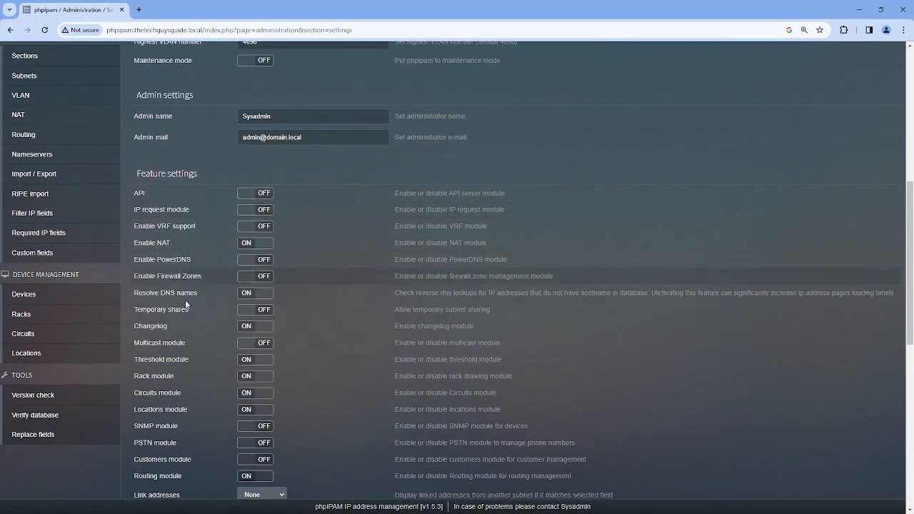
pyautogui.scroll(-1, 188, 377)
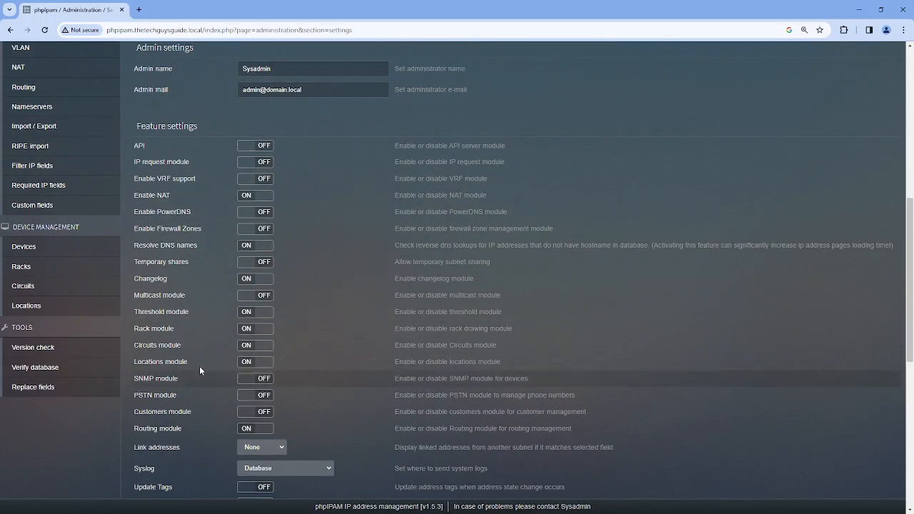
pyautogui.click(265, 351)
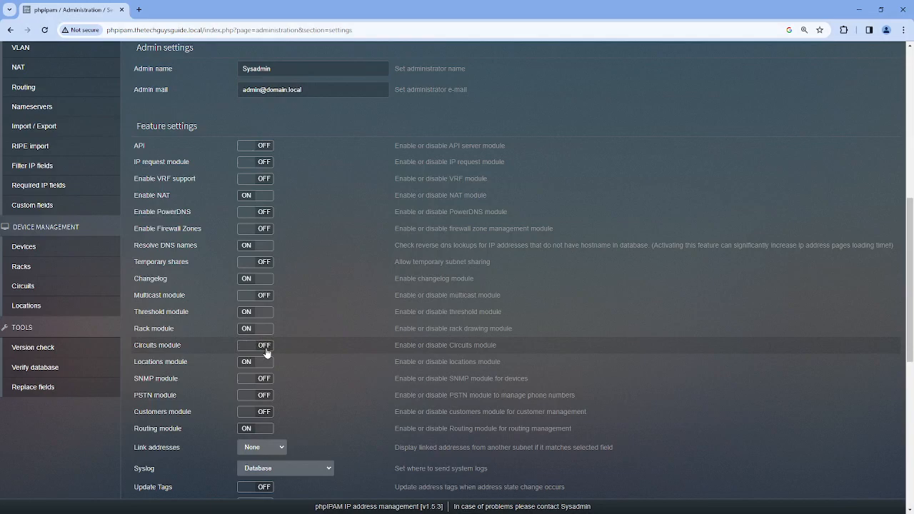
pyautogui.click(266, 352)
pyautogui.scroll(-6, 282, 347)
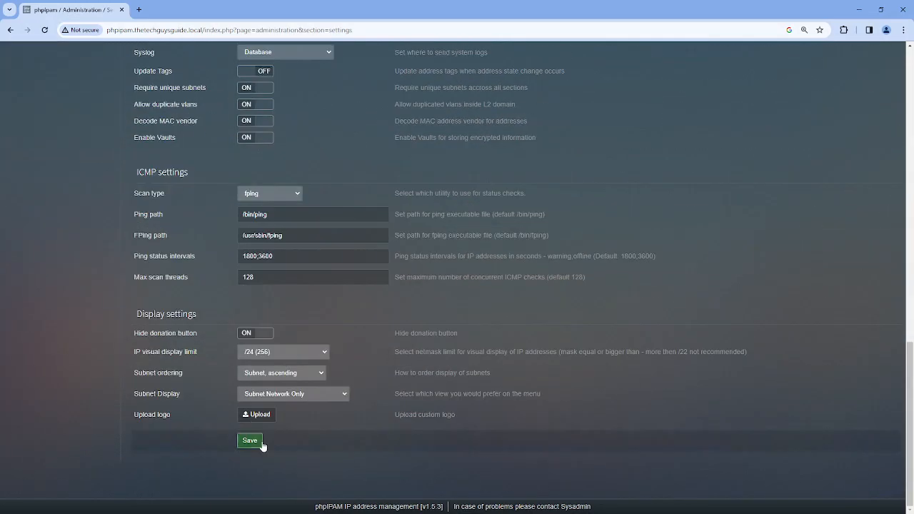
pyautogui.click(244, 442)
# Go to the Circuits administration page showing the empty physical circuits list
pyautogui.scroll(10, 154, 281)
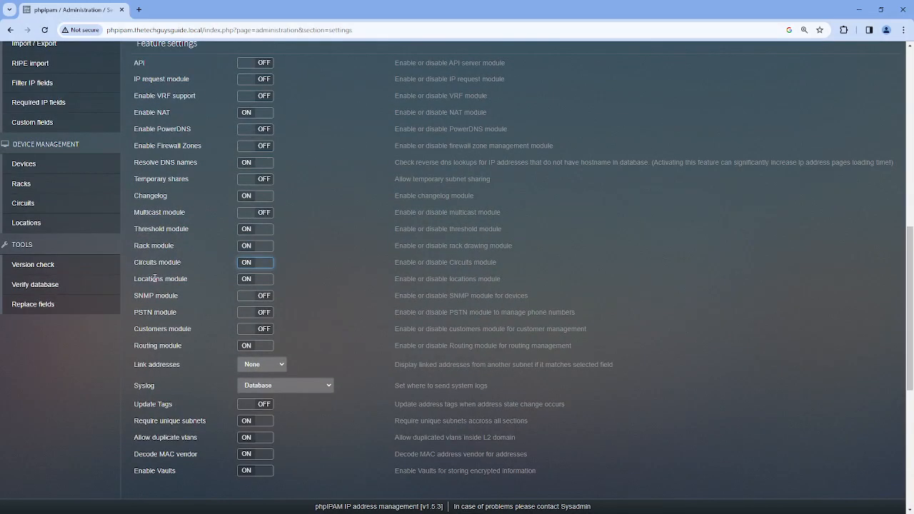
pyautogui.scroll(3, 154, 280)
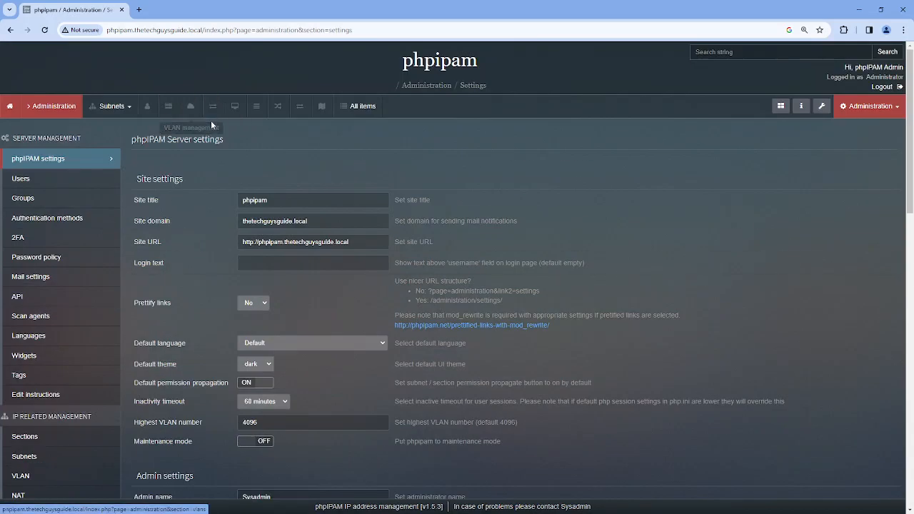
pyautogui.scroll(-6, 190, 177)
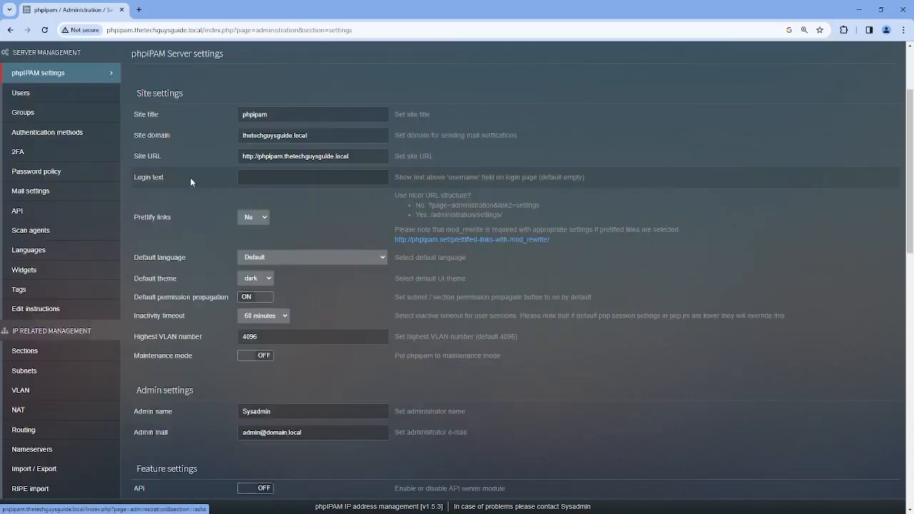
pyautogui.click(33, 240)
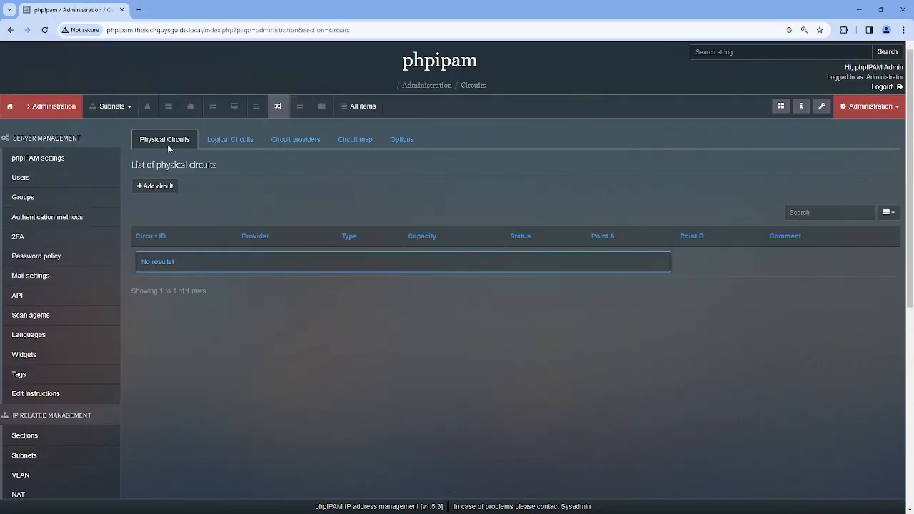
# Browse the Logical Circuits, Circuit providers, Circuit map and Options tabs, finishing on Circuit providers
pyautogui.click(216, 143)
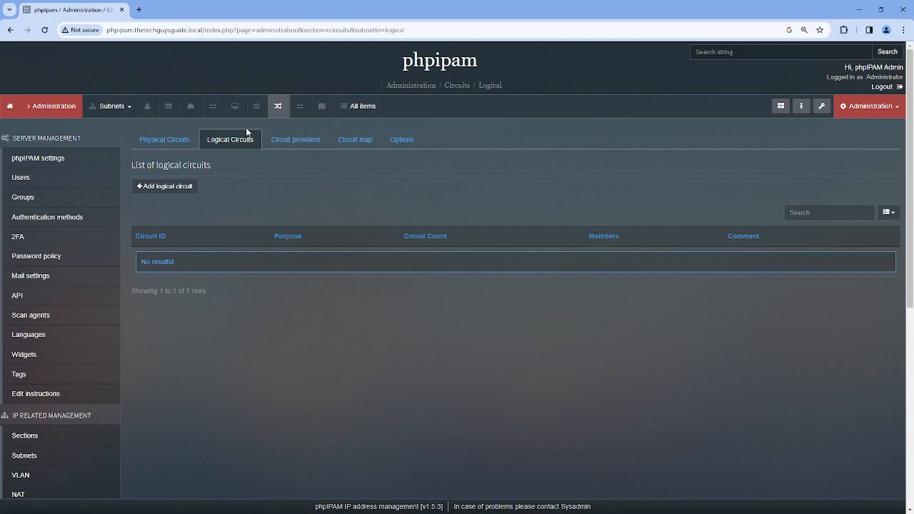
pyautogui.click(292, 141)
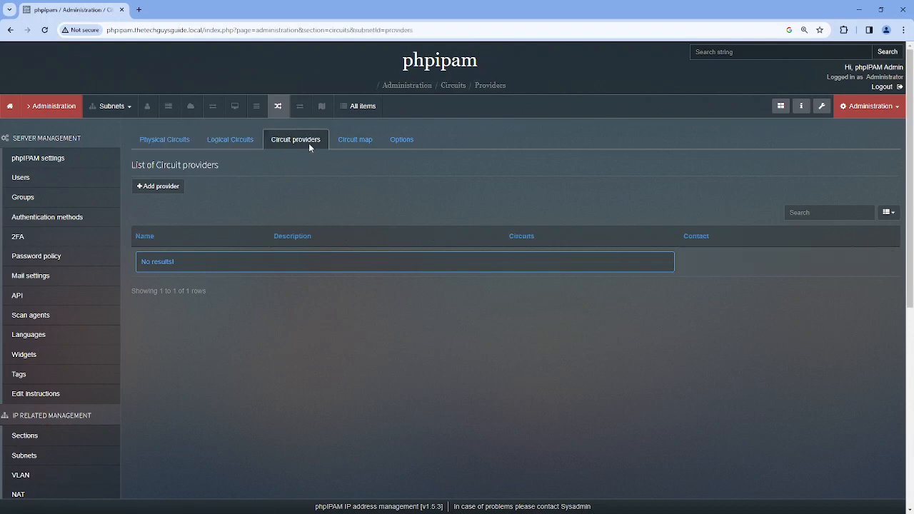
pyautogui.click(349, 146)
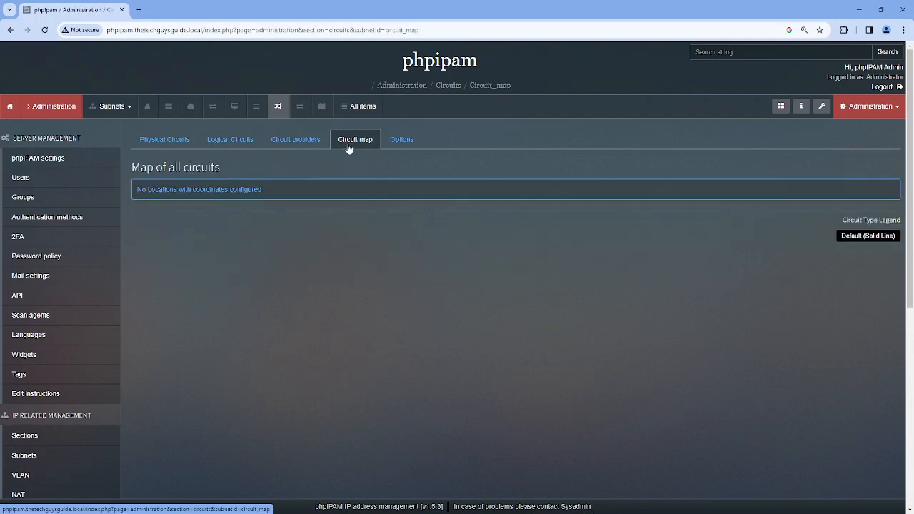
pyautogui.click(398, 142)
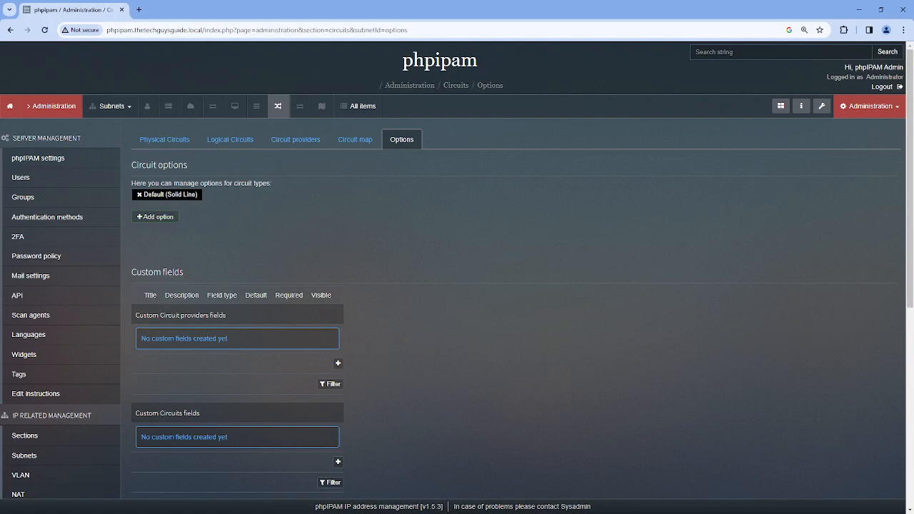
pyautogui.click(294, 140)
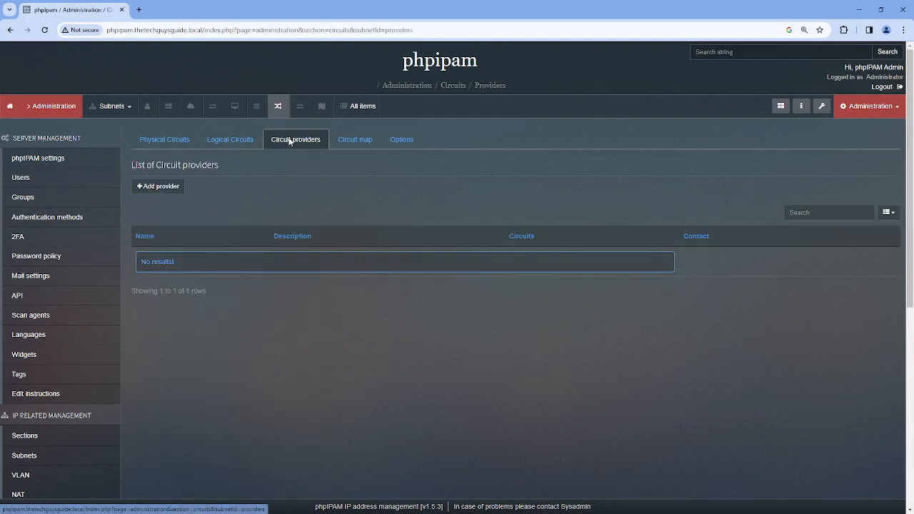
# Add provider ATT with description 'Telephone Company' and a contact person's name
pyautogui.click(158, 187)
pyautogui.click(432, 127)
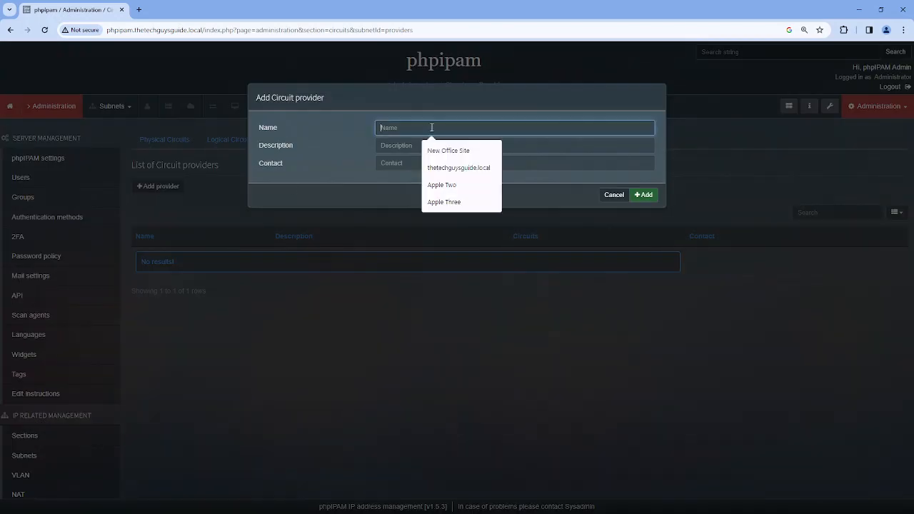
pyautogui.write('ATT')
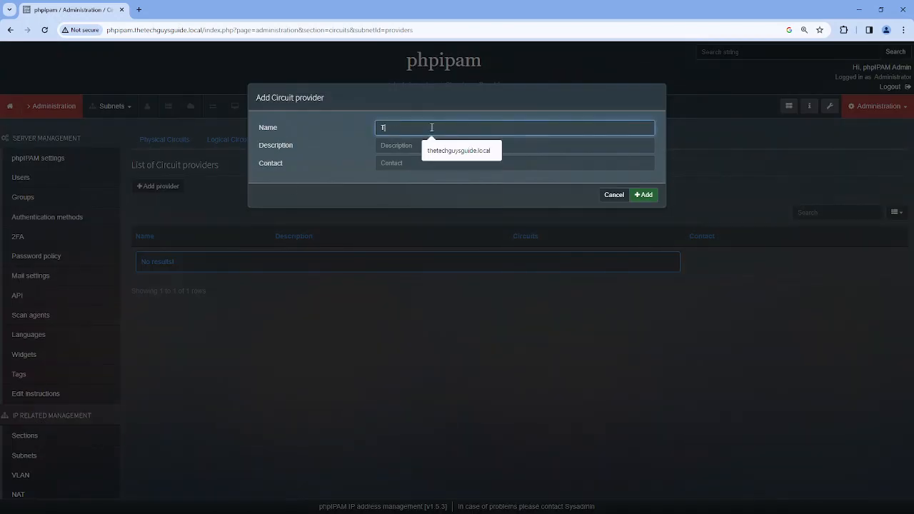
pyautogui.press('Tab')
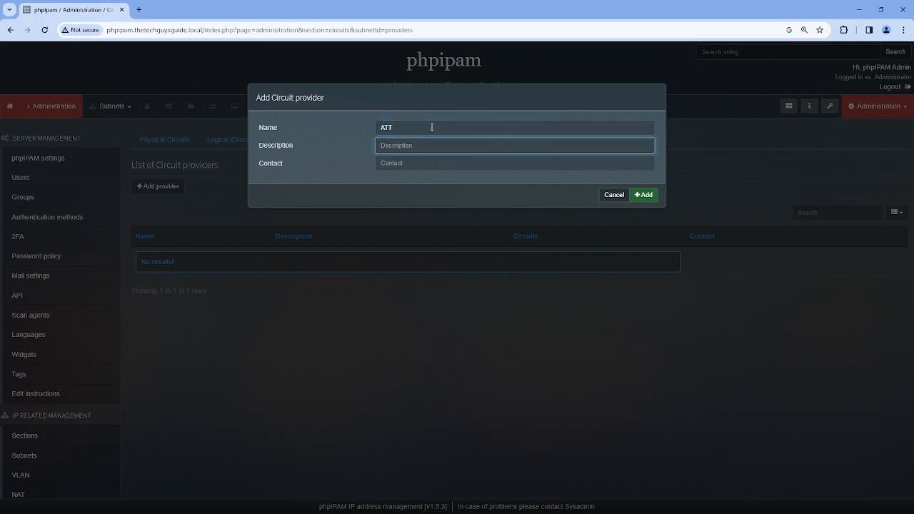
pyautogui.write('Telephone Company')
pyautogui.press('Tab')
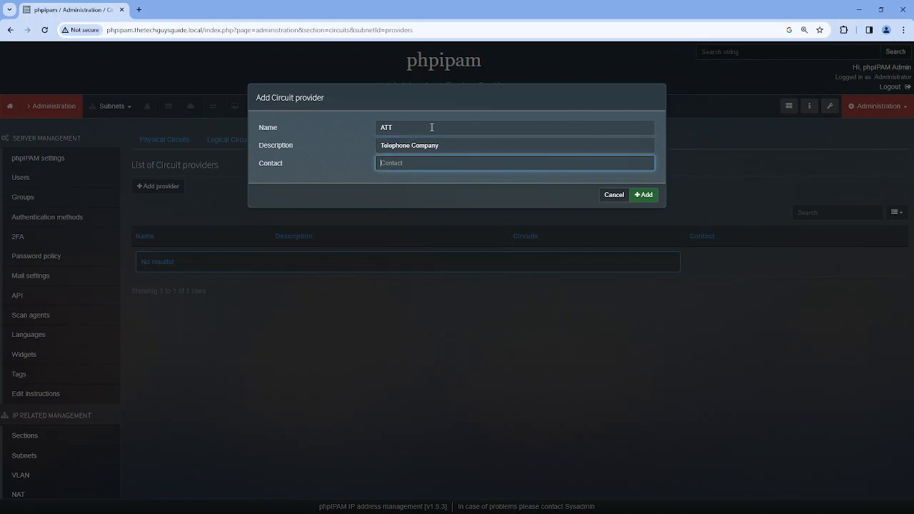
pyautogui.click(645, 195)
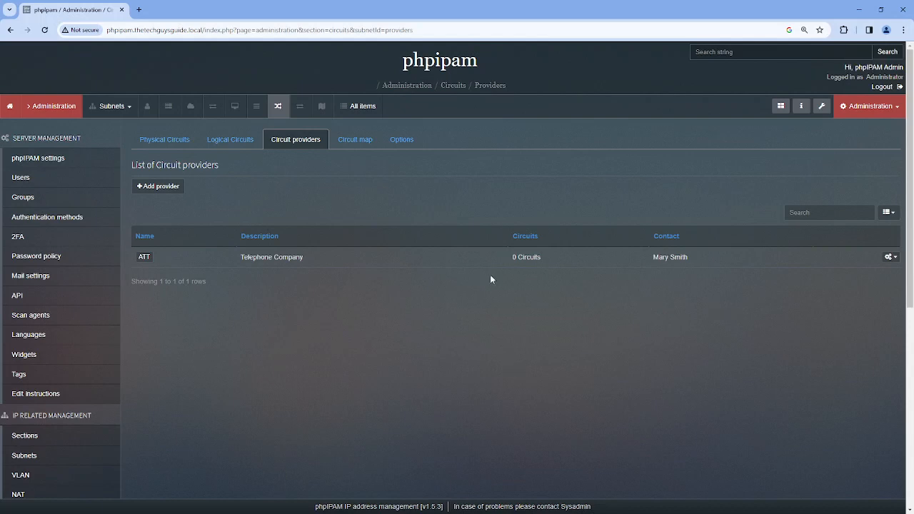
# Create the provider custom field Contact_Number as varchar with length 16
pyautogui.click(402, 141)
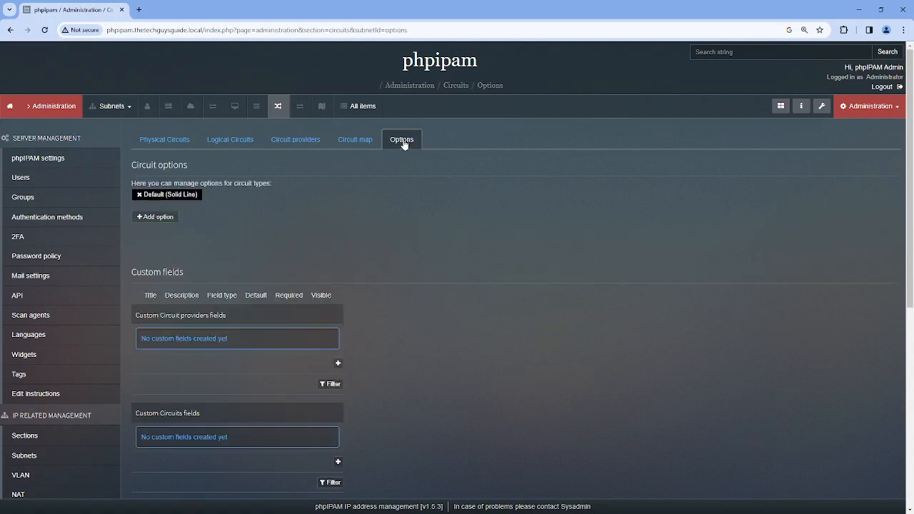
pyautogui.scroll(-1, 482, 285)
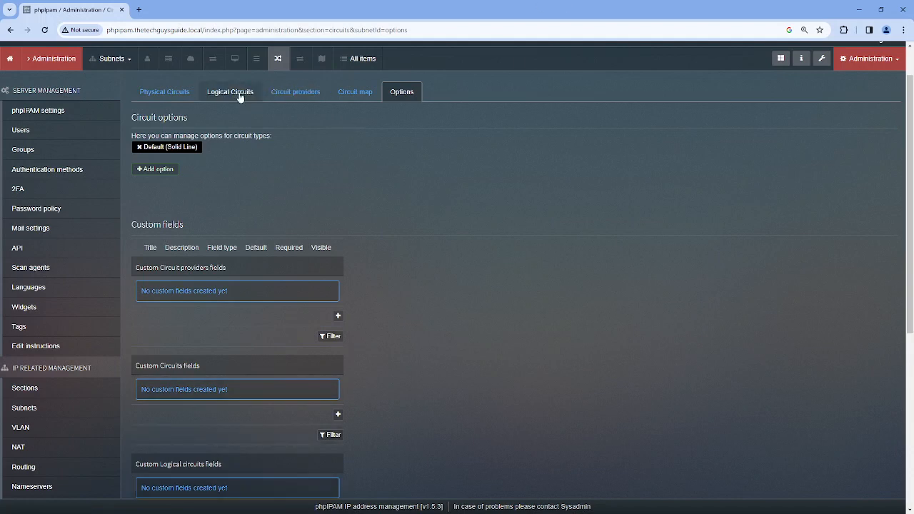
pyautogui.click(339, 317)
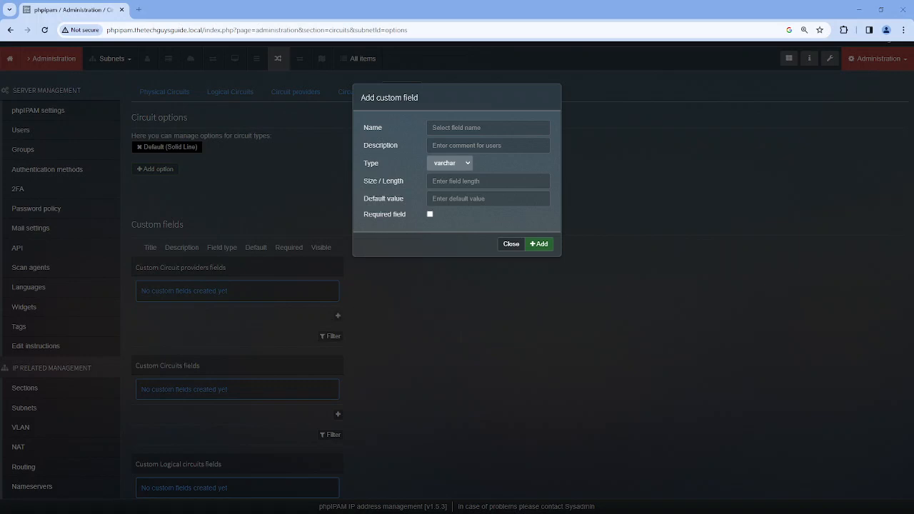
pyautogui.click(447, 126)
pyautogui.write('Contact Number')
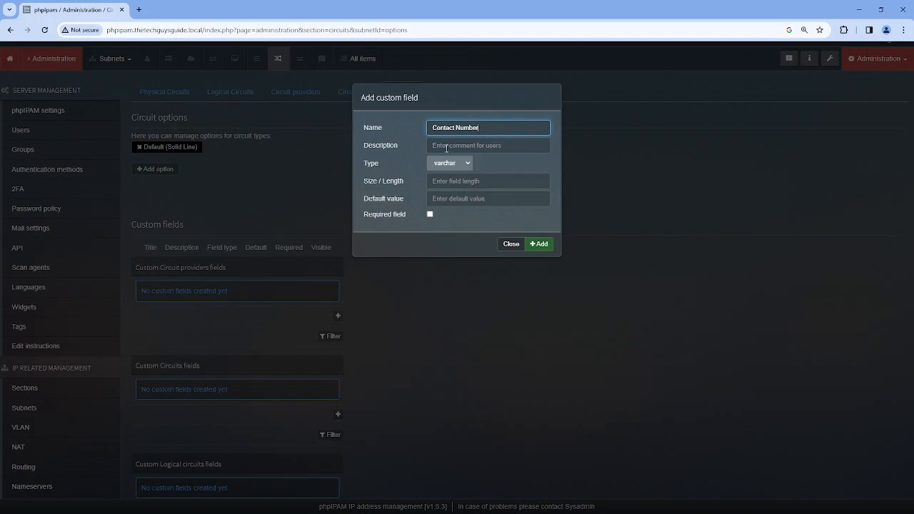
pyautogui.click(446, 145)
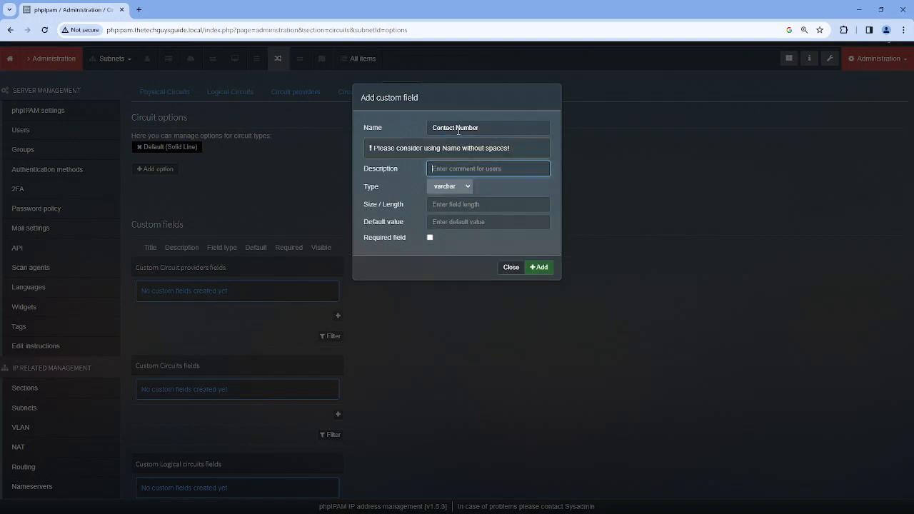
pyautogui.click(456, 127)
pyautogui.press('BackSpace')
pyautogui.write('_')
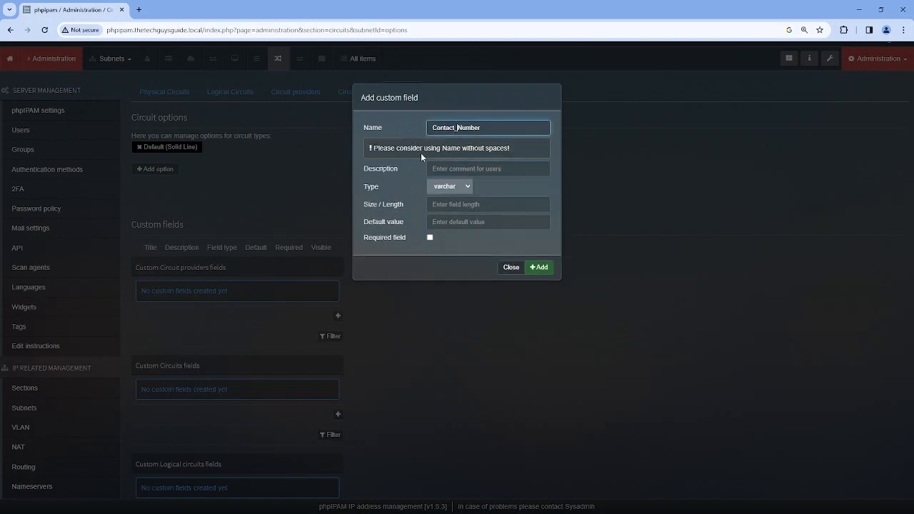
pyautogui.click(533, 149)
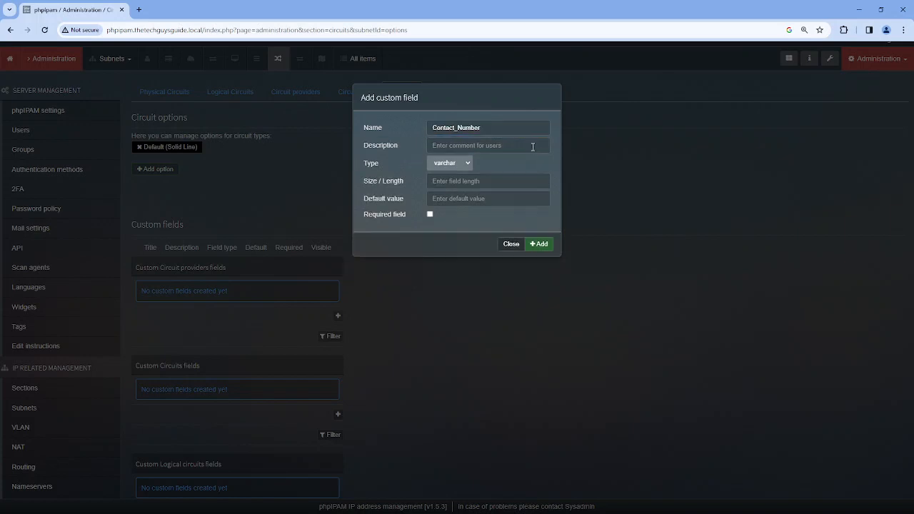
pyautogui.click(453, 182)
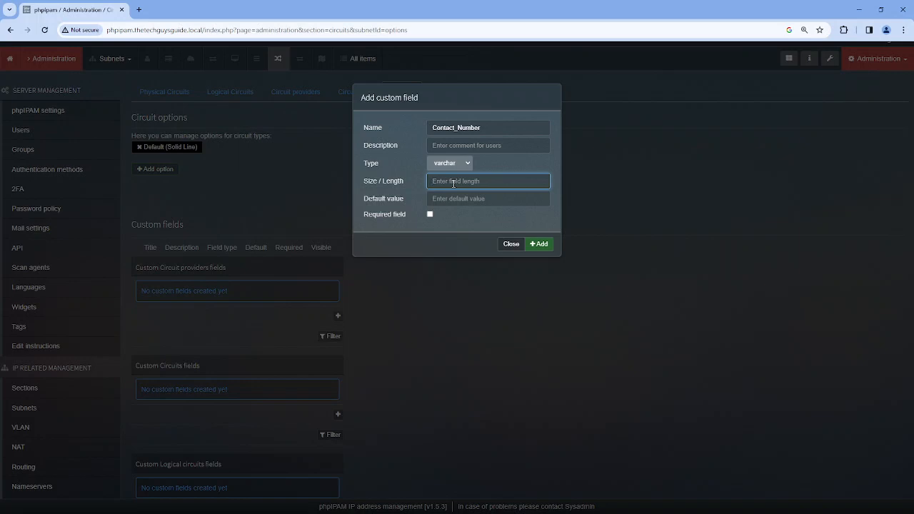
pyautogui.write('16')
pyautogui.click(541, 245)
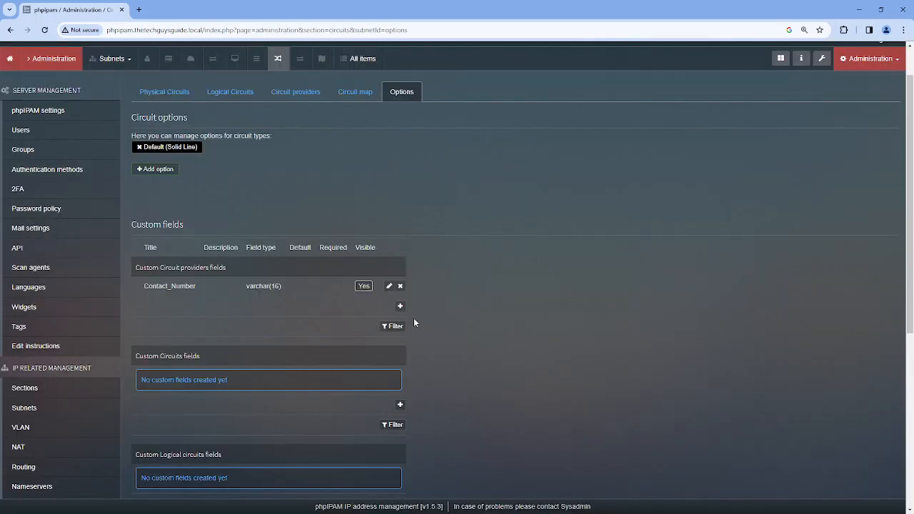
# Add the provider custom field Account_Number as varchar with length 50
pyautogui.click(401, 307)
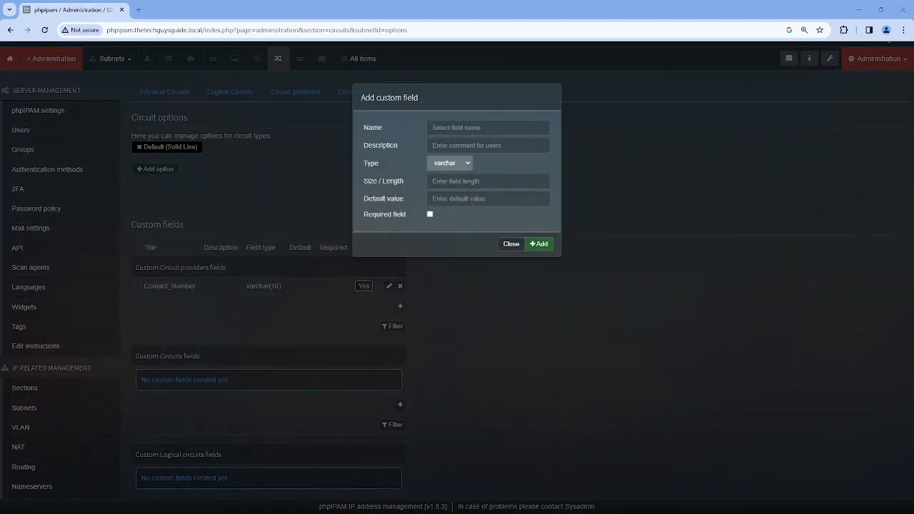
pyautogui.click(477, 127)
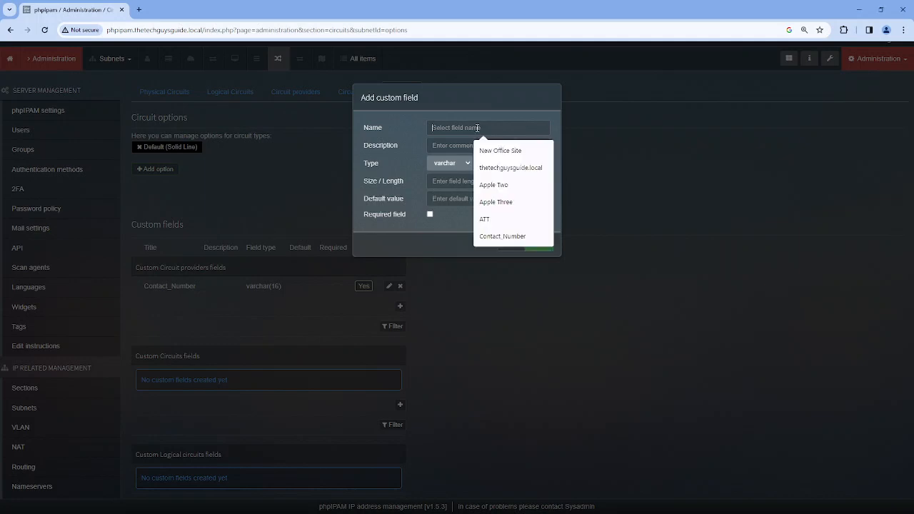
pyautogui.write('Account Number')
pyautogui.press('BackSpace')
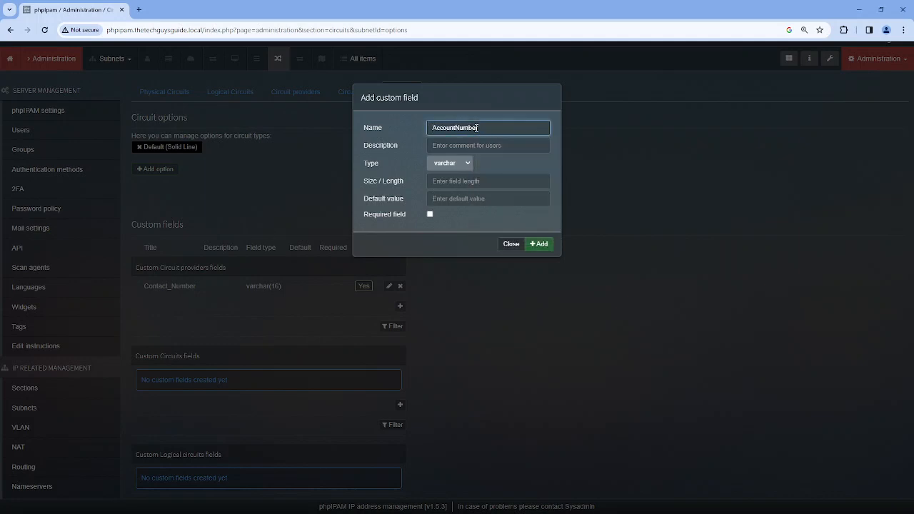
pyautogui.write('_')
pyautogui.click(467, 166)
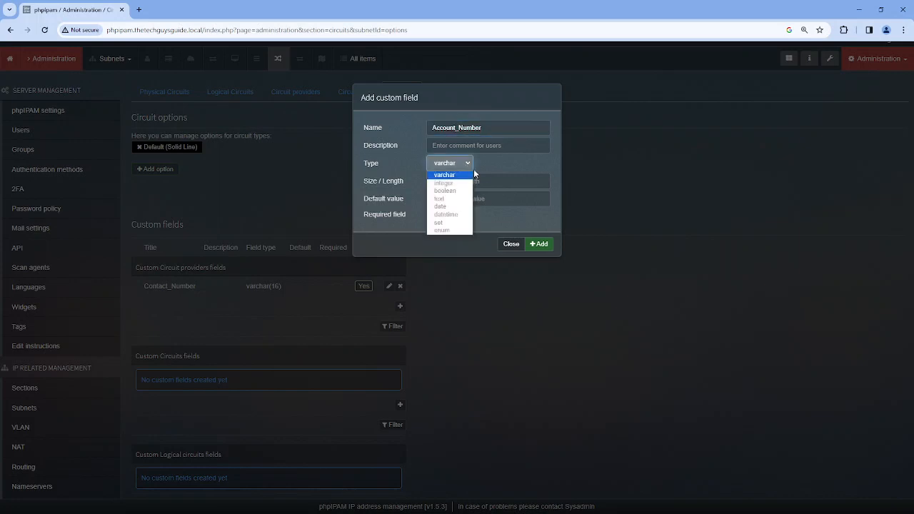
pyautogui.click(467, 175)
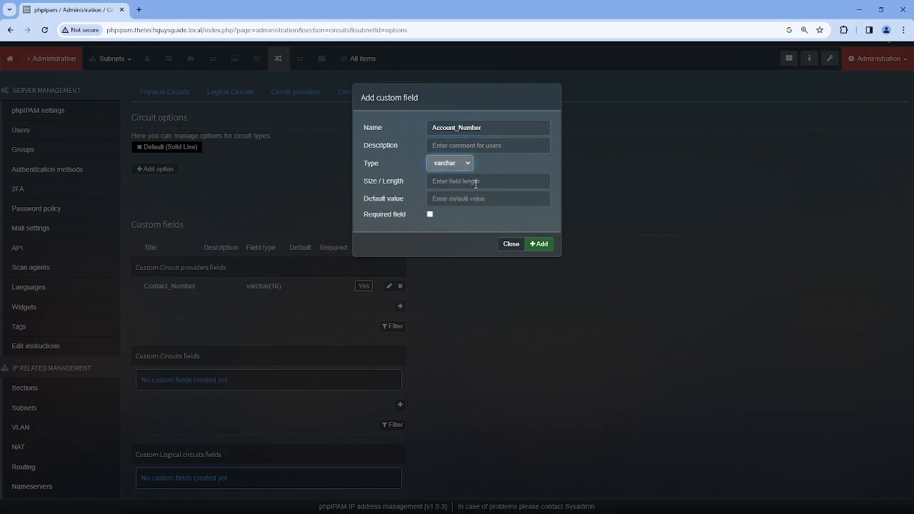
pyautogui.click(475, 184)
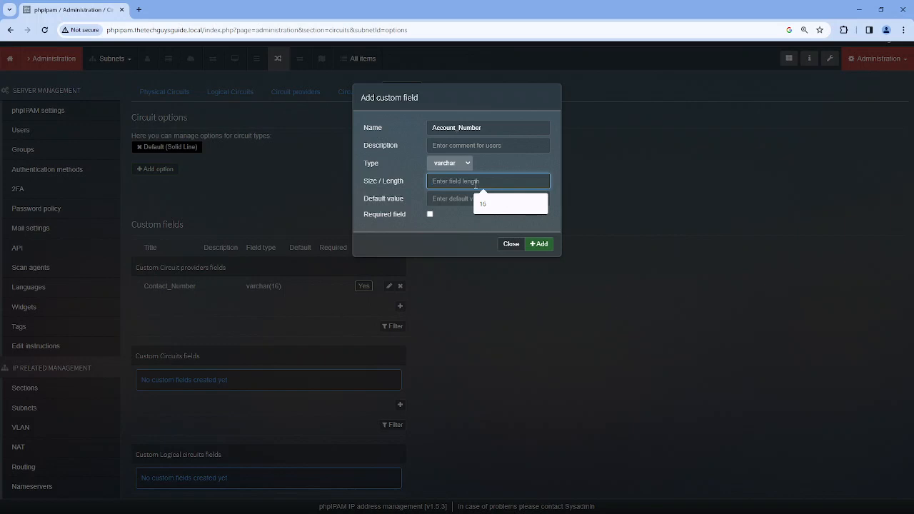
pyautogui.write('50')
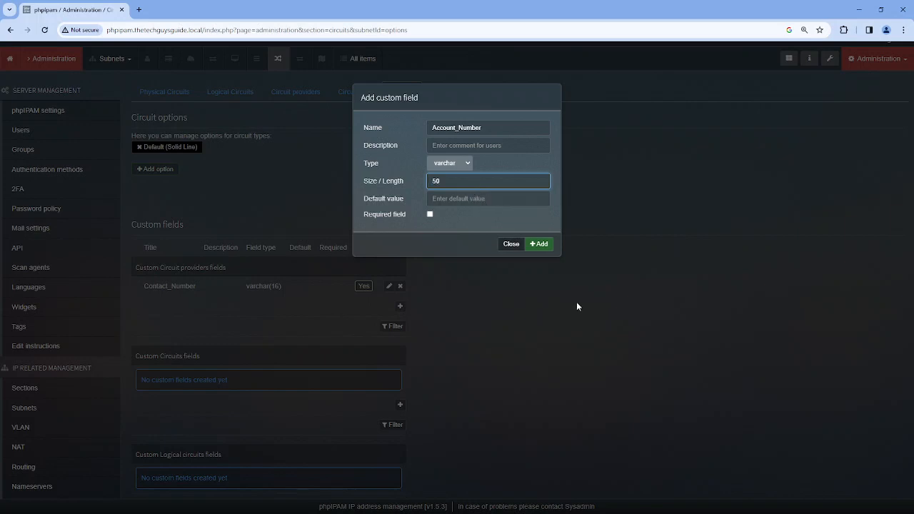
pyautogui.click(539, 244)
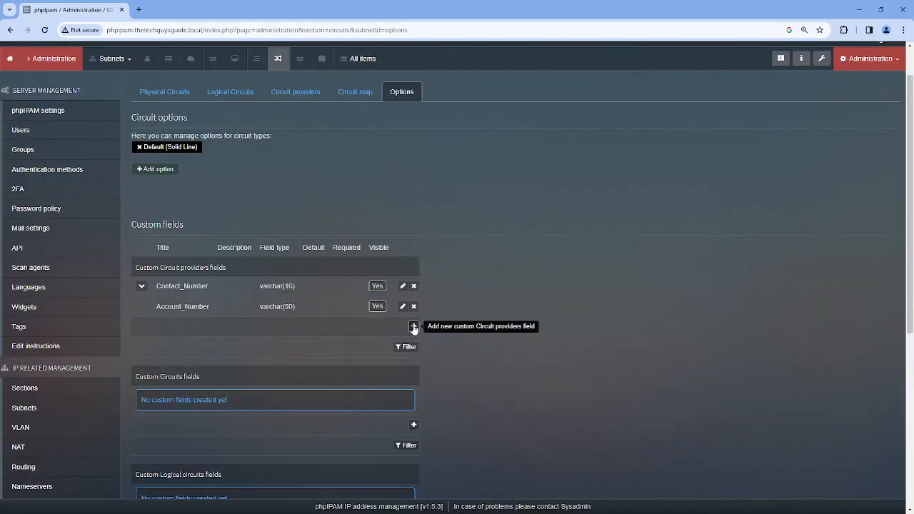
# Add Technical_Support_Number (varchar 16) as a provider field, then view the Circuit providers list
pyautogui.click(413, 327)
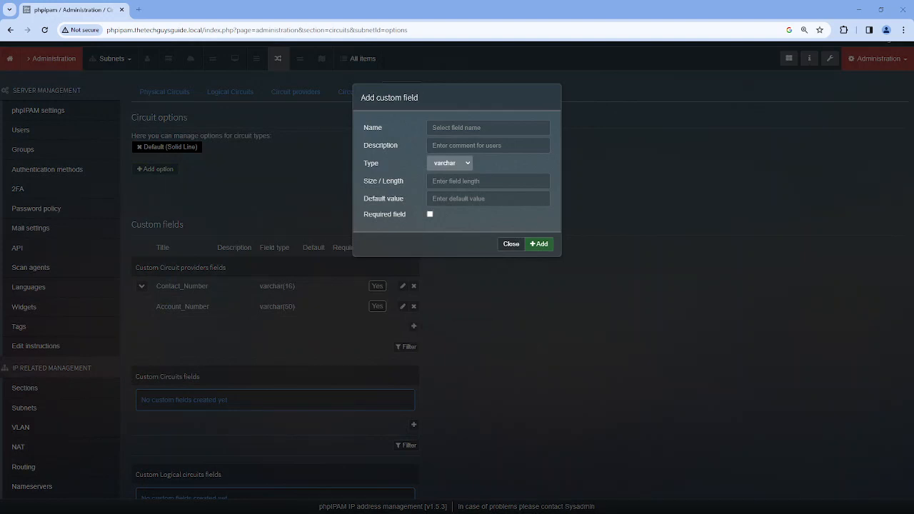
pyautogui.click(458, 124)
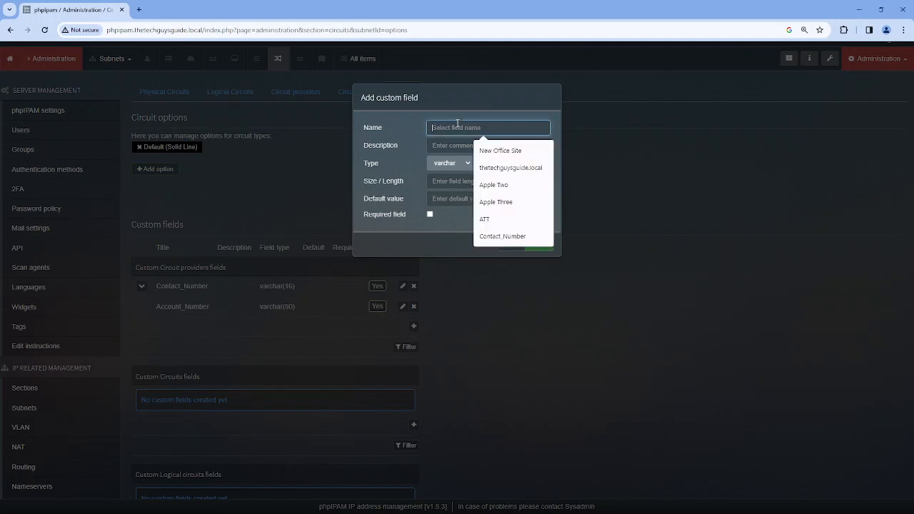
pyautogui.write('Technical Support Number')
pyautogui.click(458, 127)
pyautogui.press('Delete')
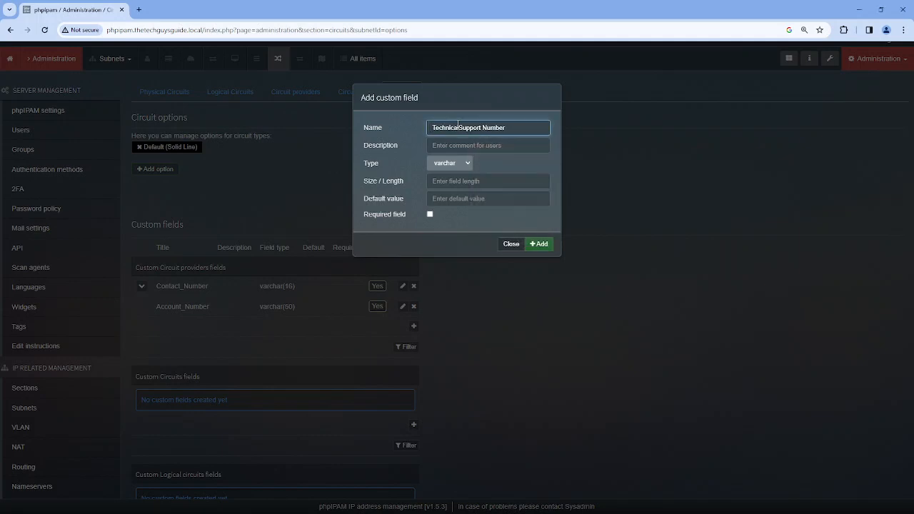
pyautogui.write('_')
pyautogui.press('Right')
pyautogui.press('Right')
pyautogui.press('BackSpace')
pyautogui.write('_')
pyautogui.click(441, 182)
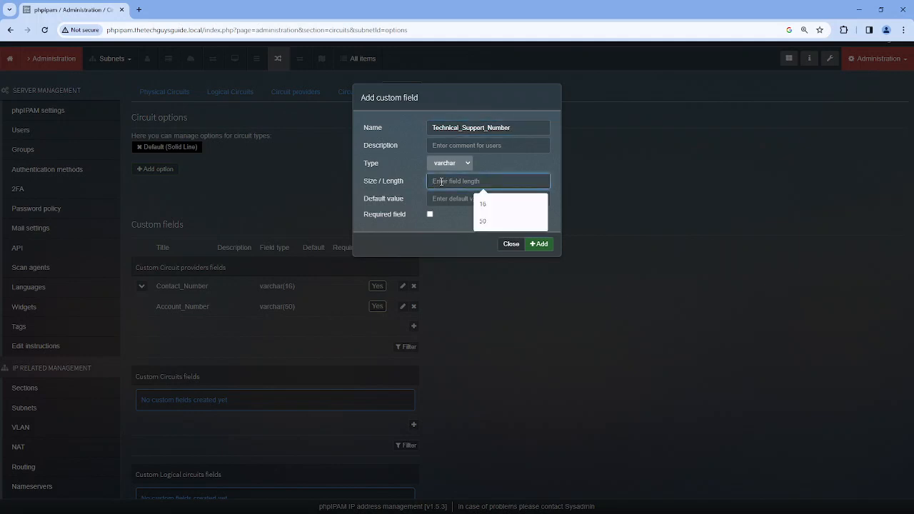
pyautogui.write('16')
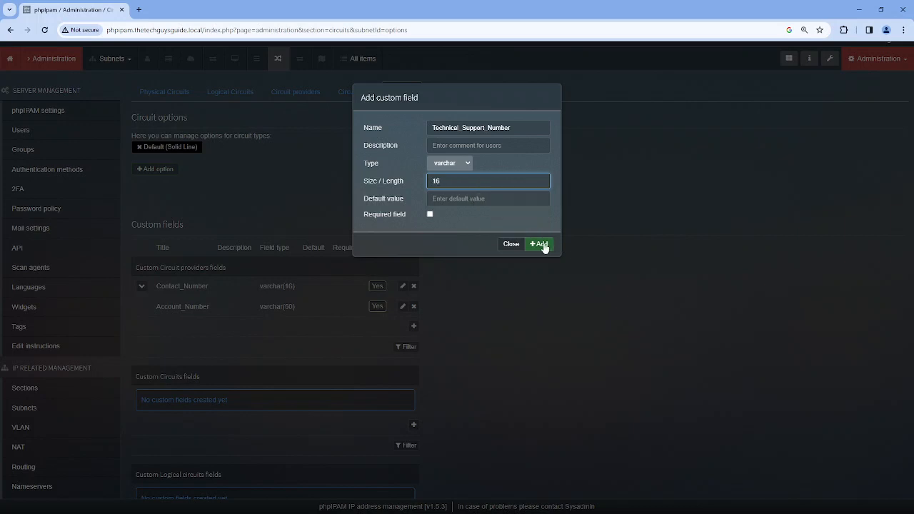
pyautogui.click(542, 245)
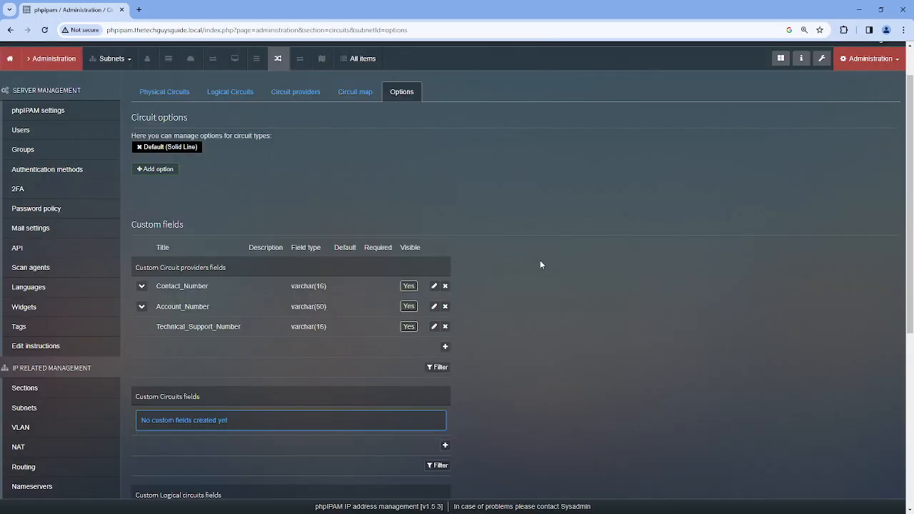
pyautogui.click(291, 95)
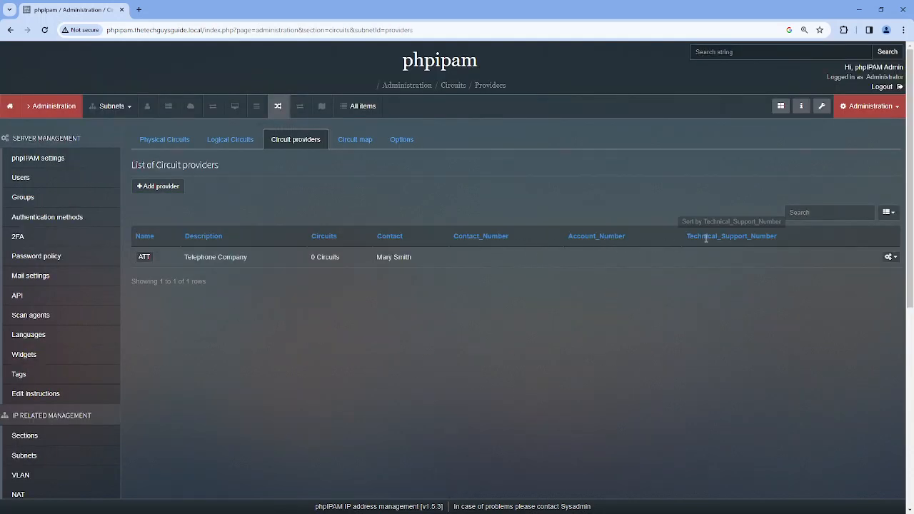
pyautogui.click(891, 259)
# Edit the ATT provider and enter its account number in Account_Number
pyautogui.click(864, 322)
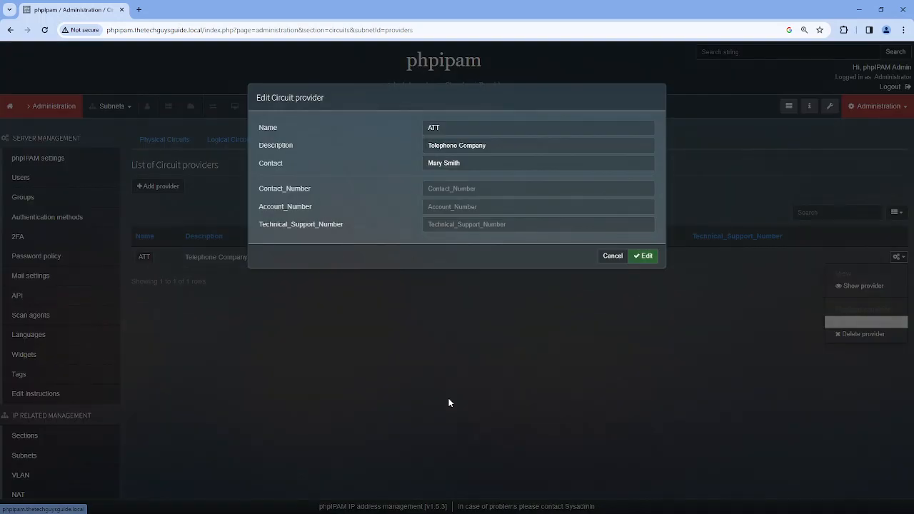
pyautogui.click(450, 190)
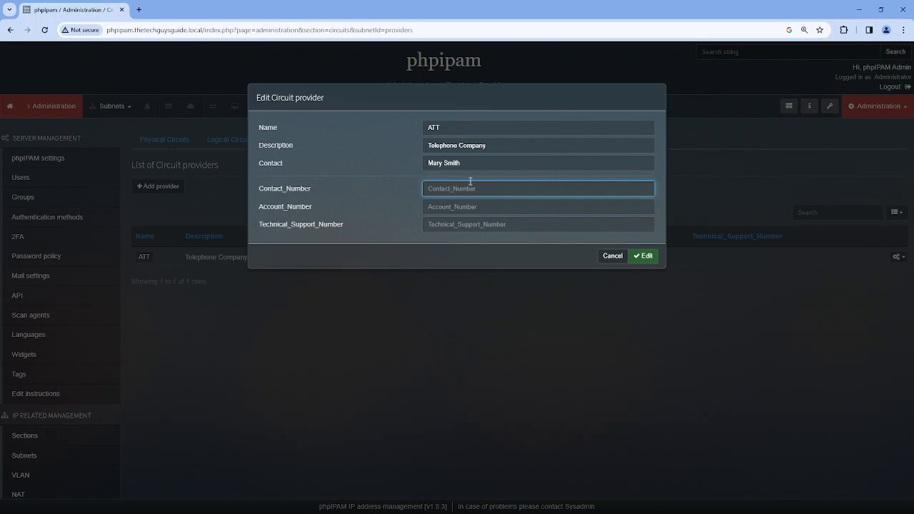
pyautogui.press('Tab')
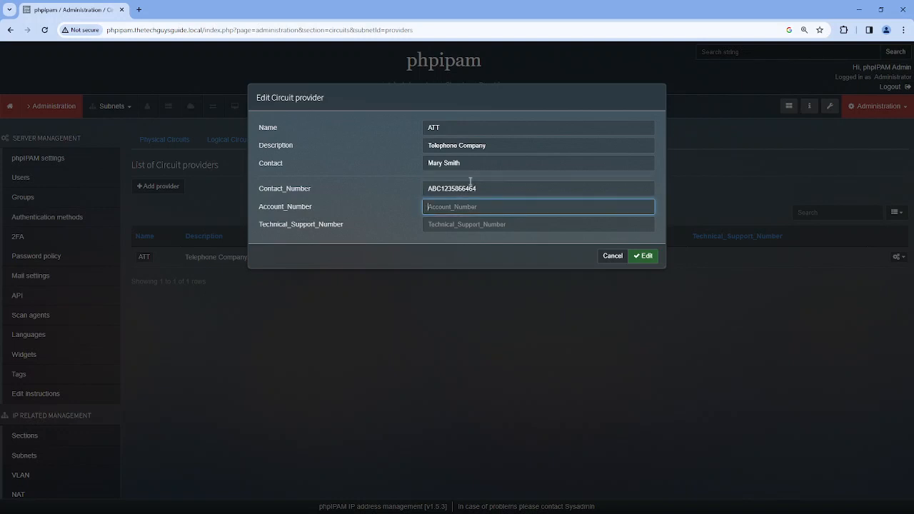
pyautogui.doubleClick(505, 186)
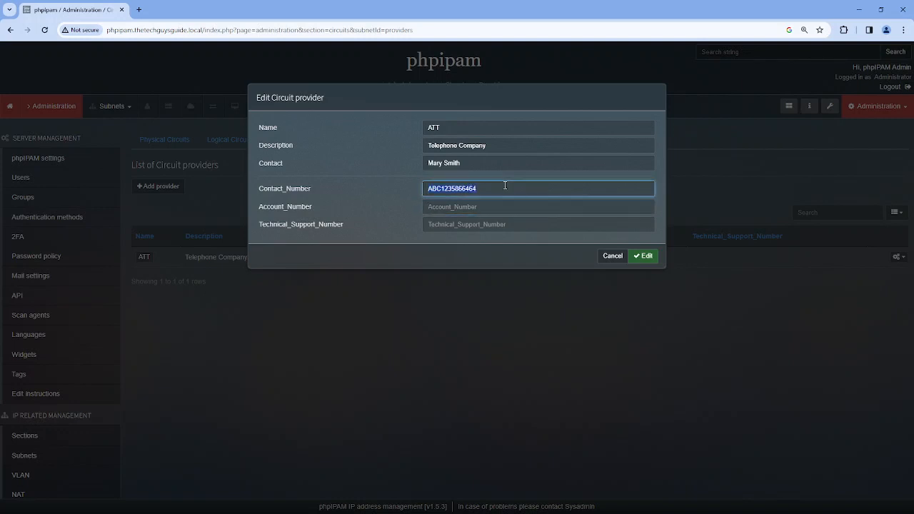
pyautogui.hotkey('ctrl', 'x')
pyautogui.click(501, 206)
pyautogui.hotkey('ctrl', 'v')
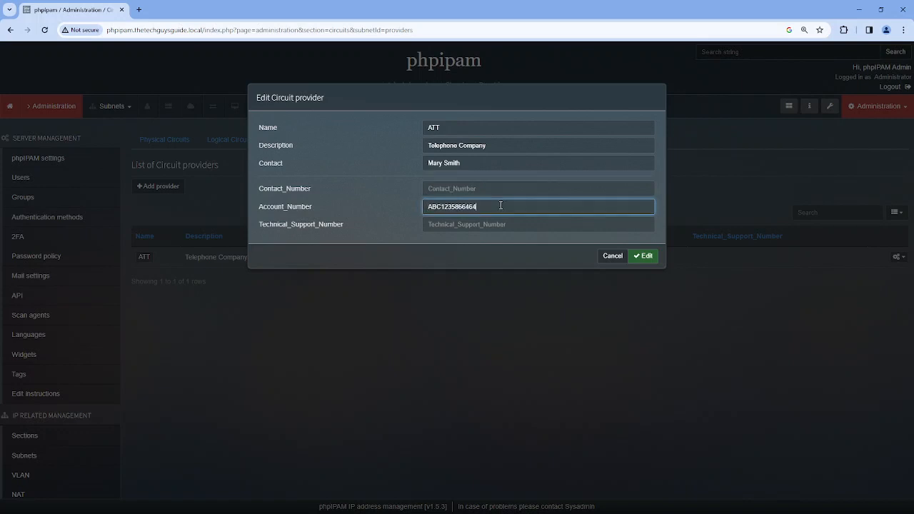
# Enter ATT's contact and technical support phone numbers and save the provider
pyautogui.click(493, 189)
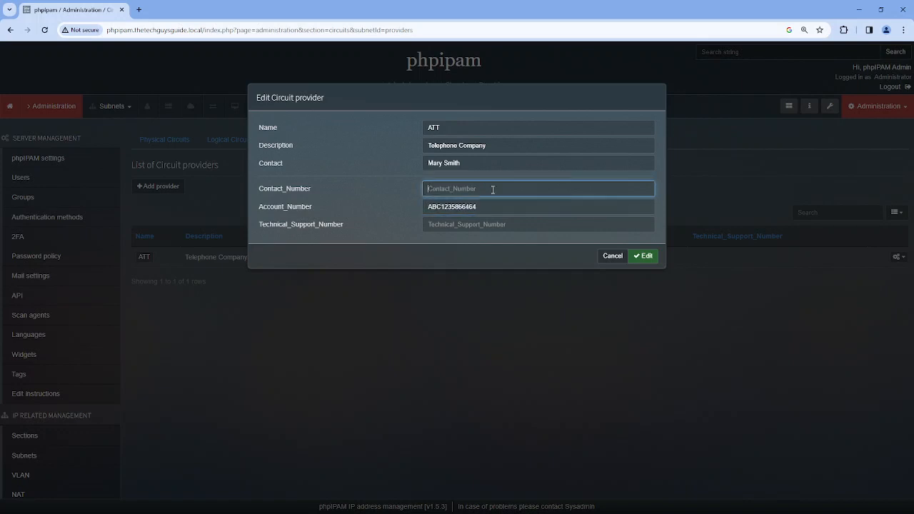
pyautogui.write('6')
pyautogui.press('BackSpace')
pyautogui.write('542-555-5555')
pyautogui.click(476, 224)
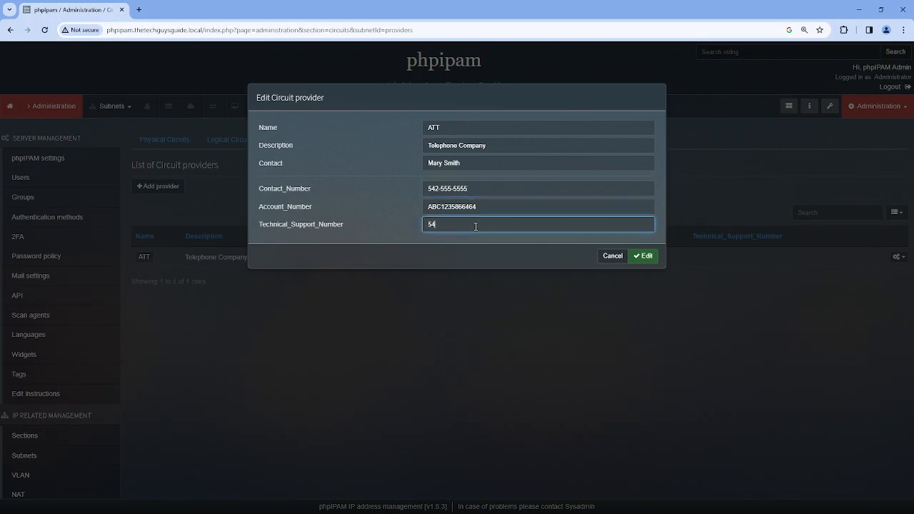
pyautogui.click(648, 257)
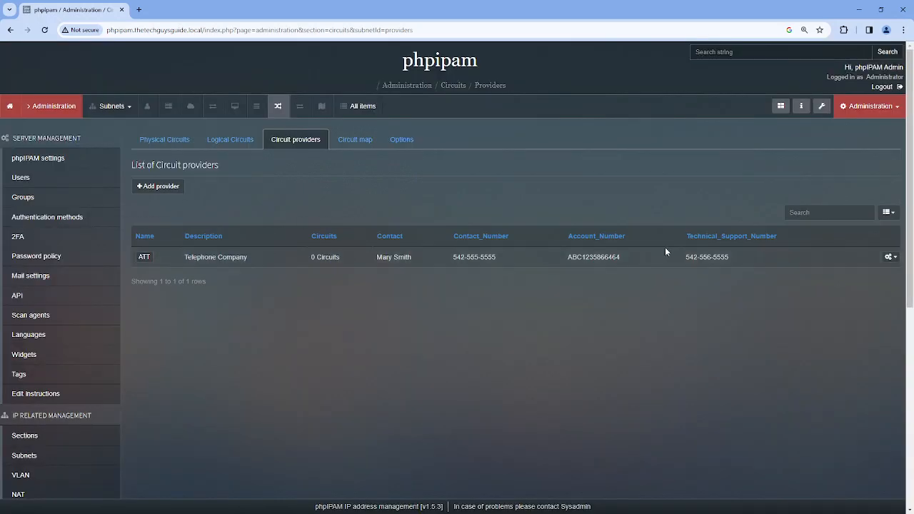
pyautogui.click(402, 143)
# Add a date-type circuits custom field Installed_On with description 'Year Month Day'
pyautogui.scroll(-3, 480, 240)
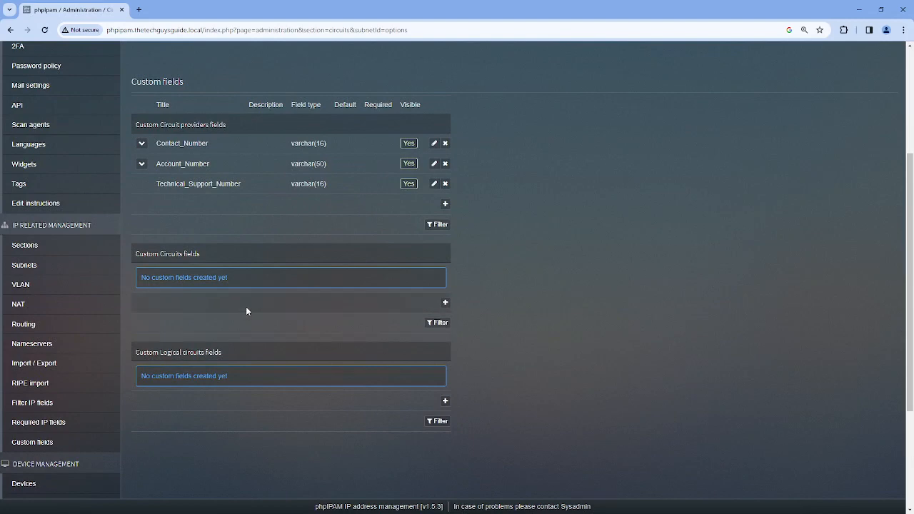
pyautogui.click(444, 304)
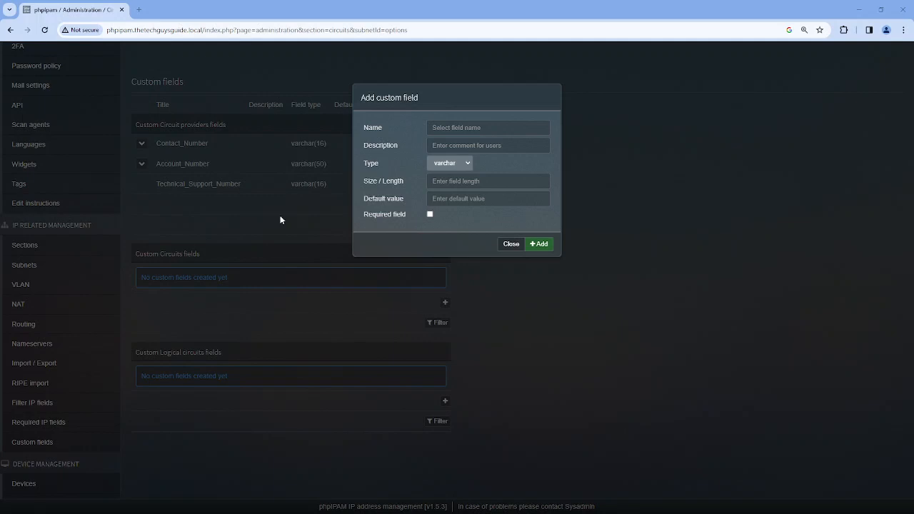
pyautogui.click(463, 127)
pyautogui.write('Installed_On')
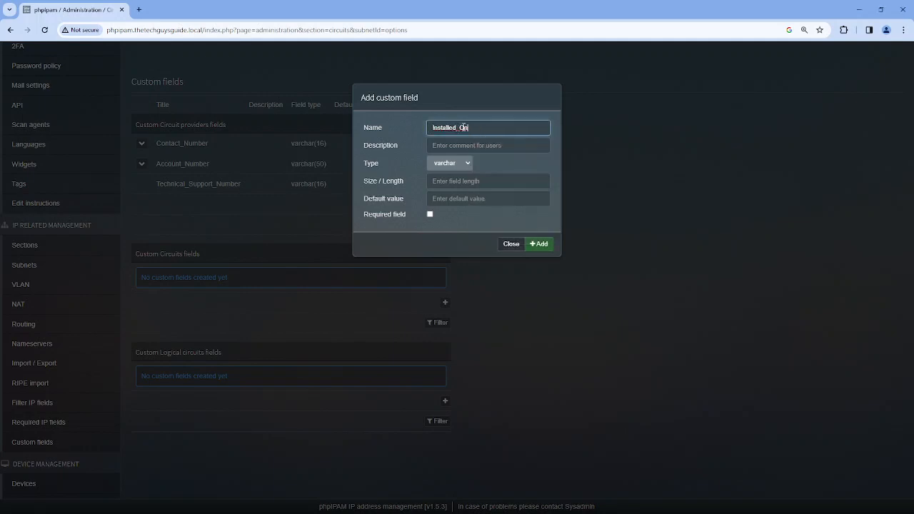
pyautogui.click(467, 163)
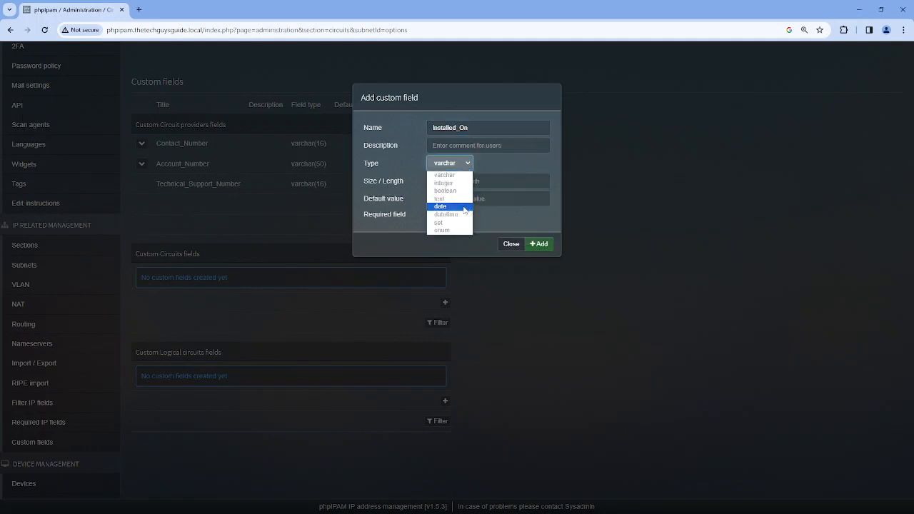
pyautogui.click(464, 207)
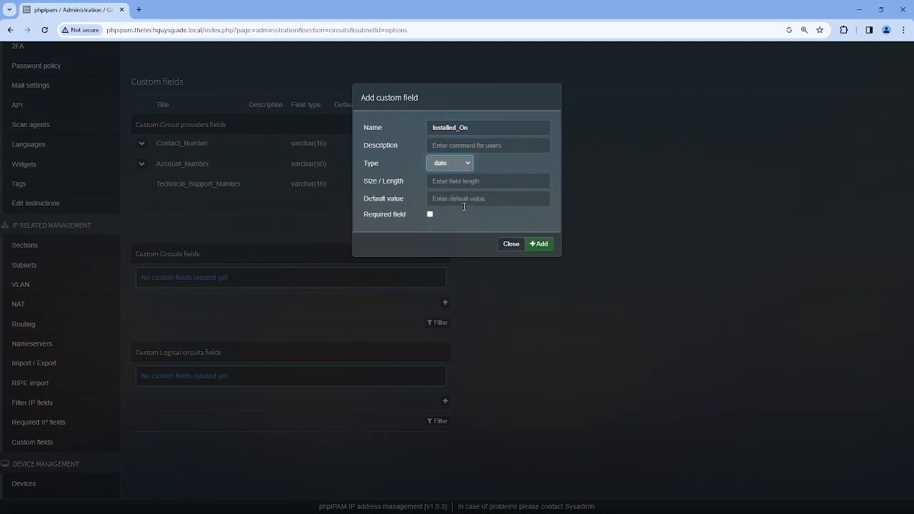
pyautogui.click(468, 146)
pyautogui.write('Year Mon')
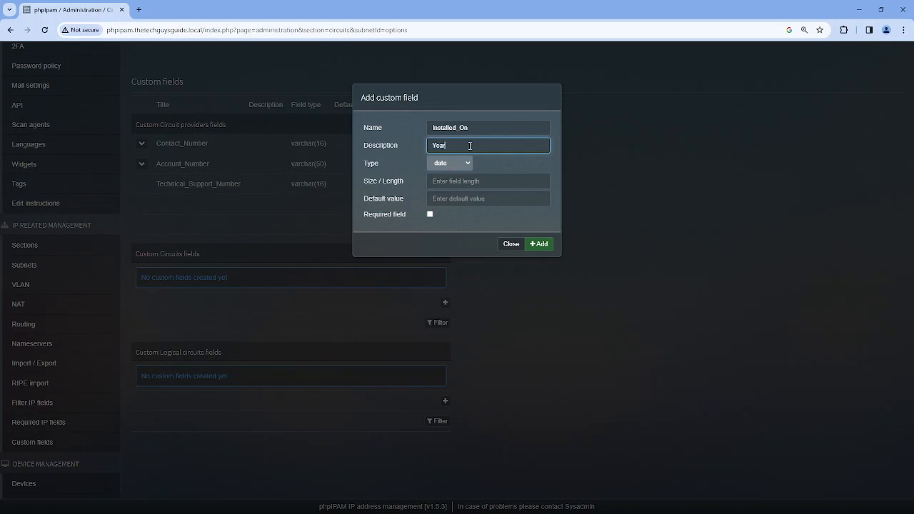
pyautogui.write('th Day')
pyautogui.click(543, 244)
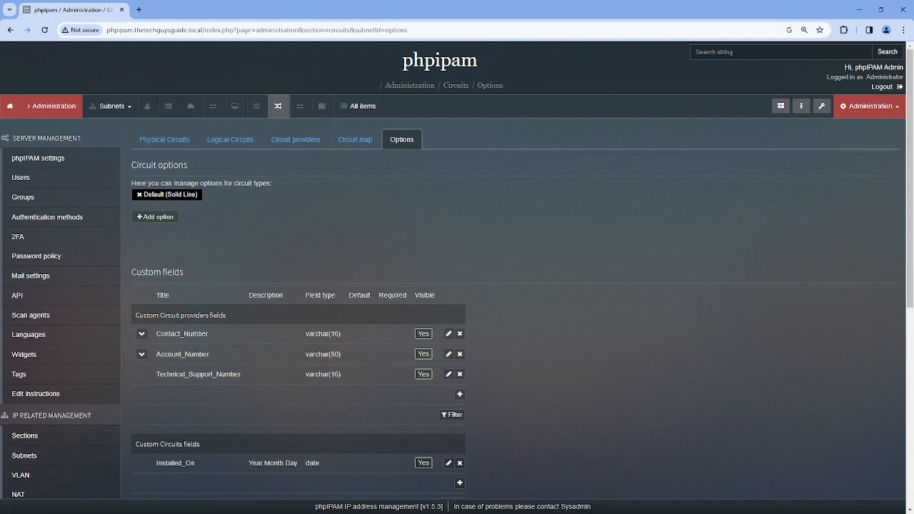
pyautogui.click(173, 139)
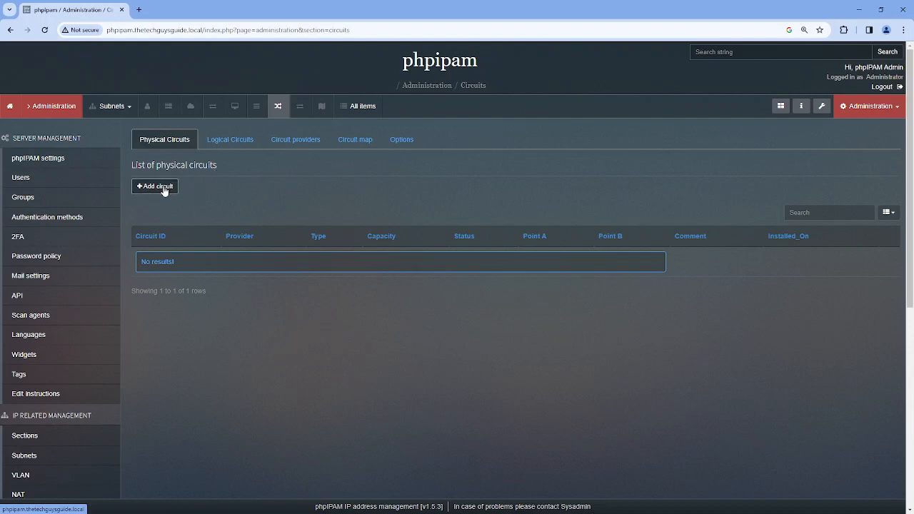
pyautogui.click(397, 140)
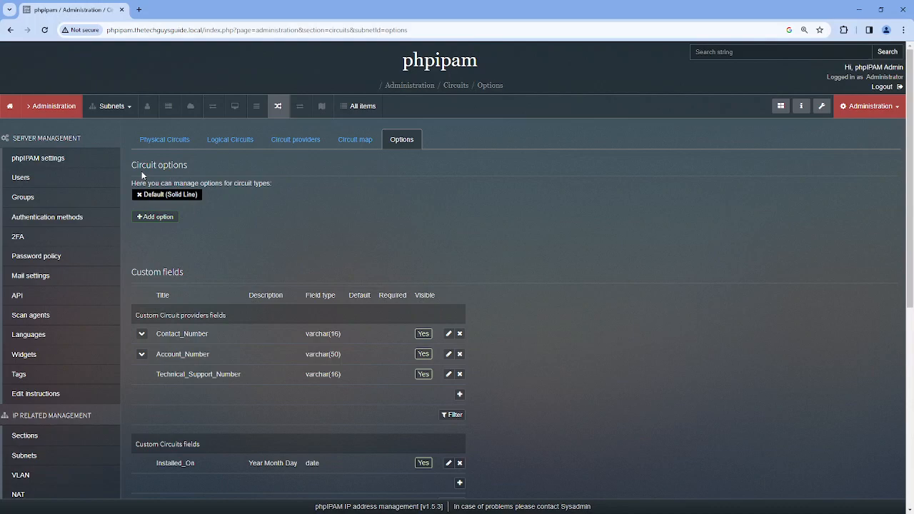
# Create circuit option '1 Gig Fiber' with a mauve map colour and solid line pattern
pyautogui.click(154, 223)
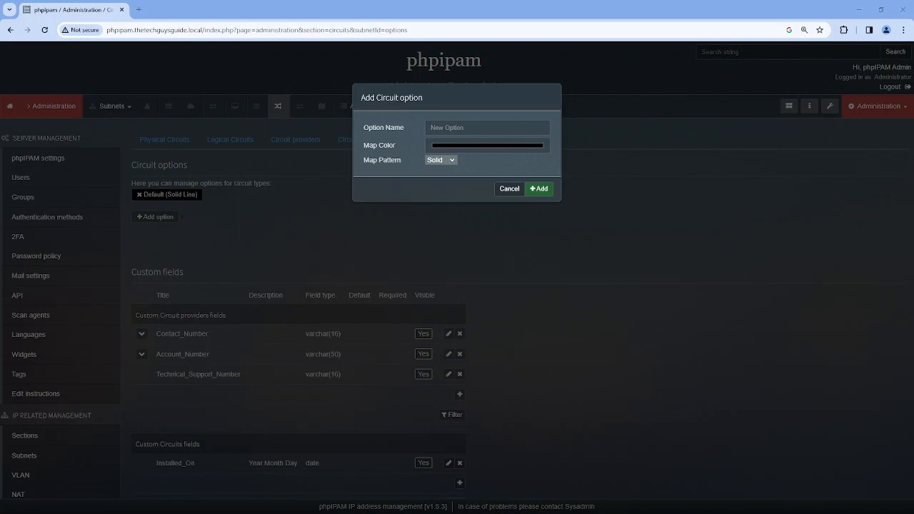
pyautogui.click(464, 127)
pyautogui.write('1 Gig Fiber')
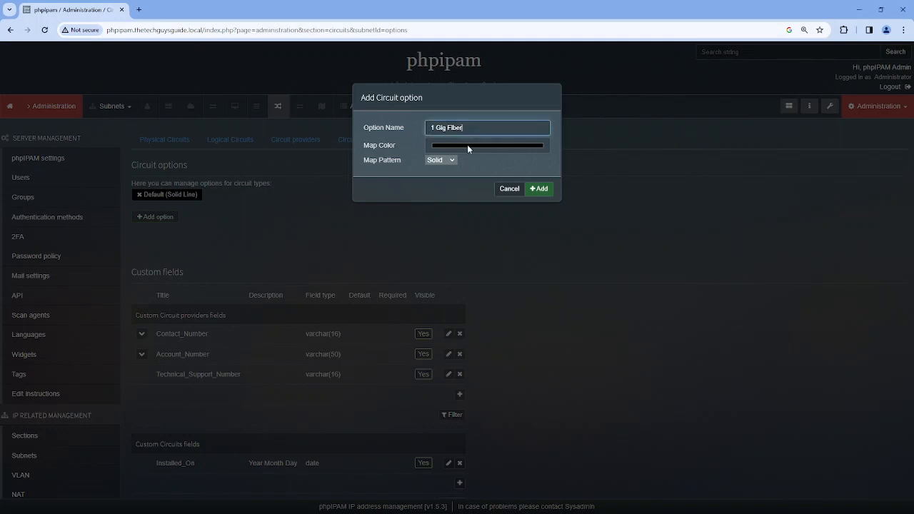
pyautogui.click(468, 146)
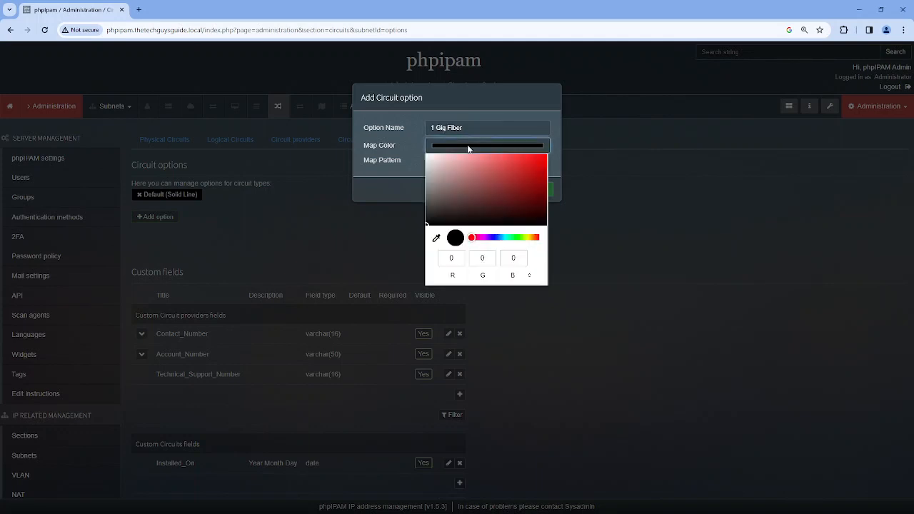
pyautogui.click(479, 238)
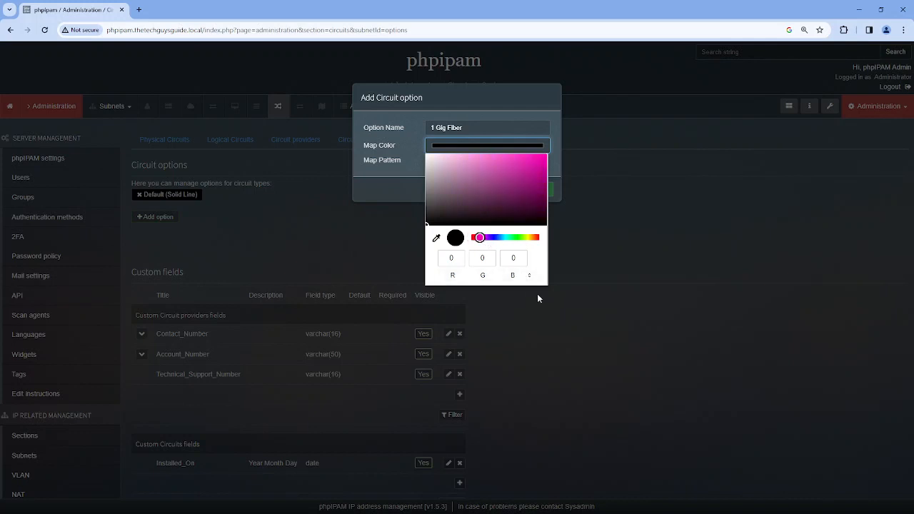
pyautogui.click(482, 190)
pyautogui.click(373, 178)
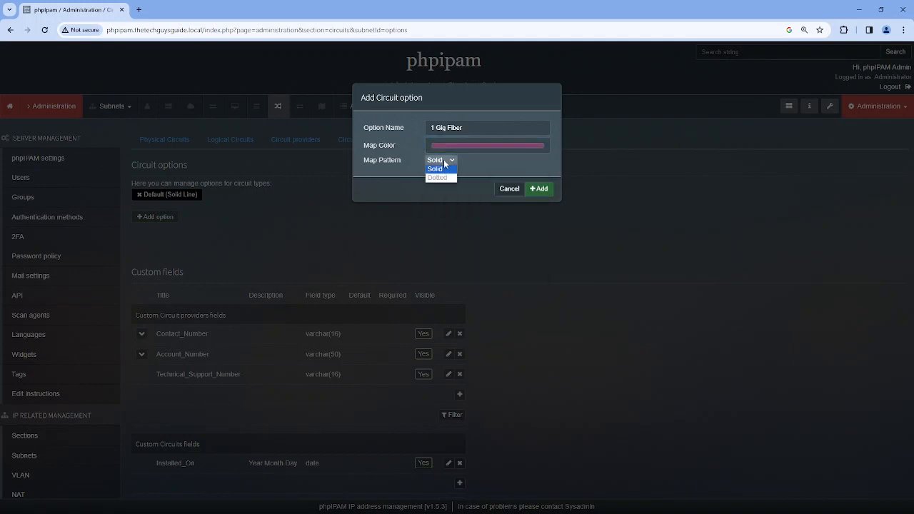
pyautogui.click(546, 189)
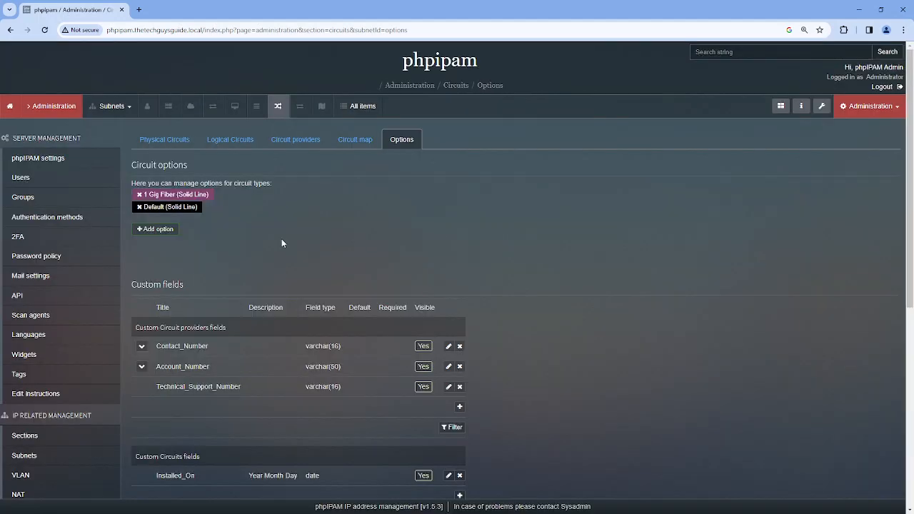
# Create circuit option '100 Mb Fe' with purple map colour (83,49,175) and solid pattern
pyautogui.click(165, 232)
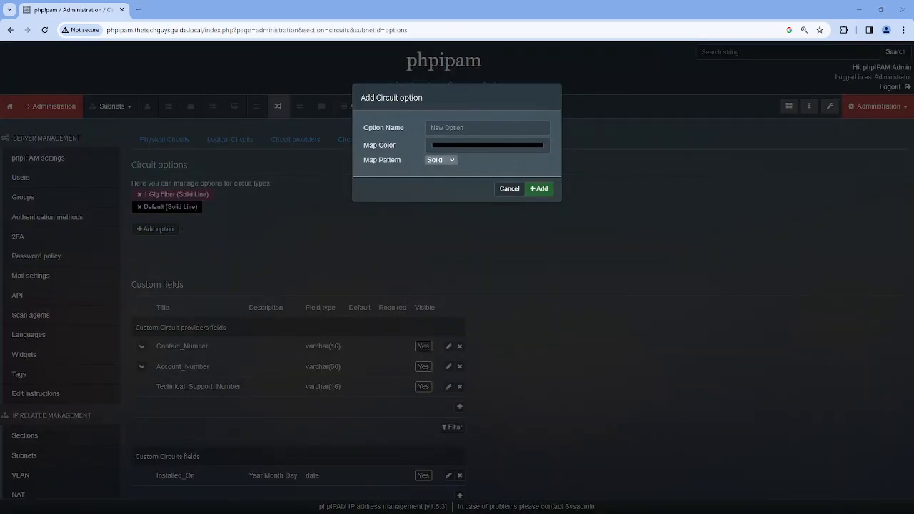
pyautogui.click(465, 127)
pyautogui.write('100 Mb Fe')
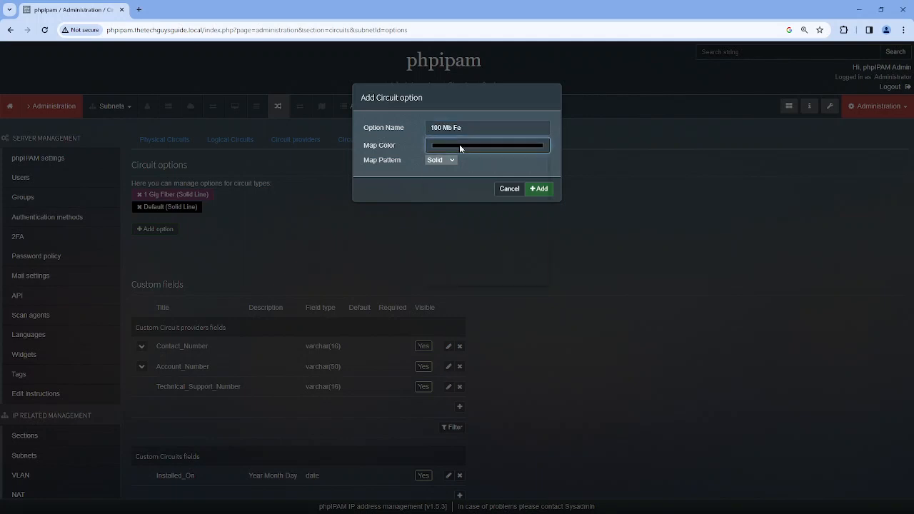
pyautogui.click(459, 144)
pyautogui.click(490, 237)
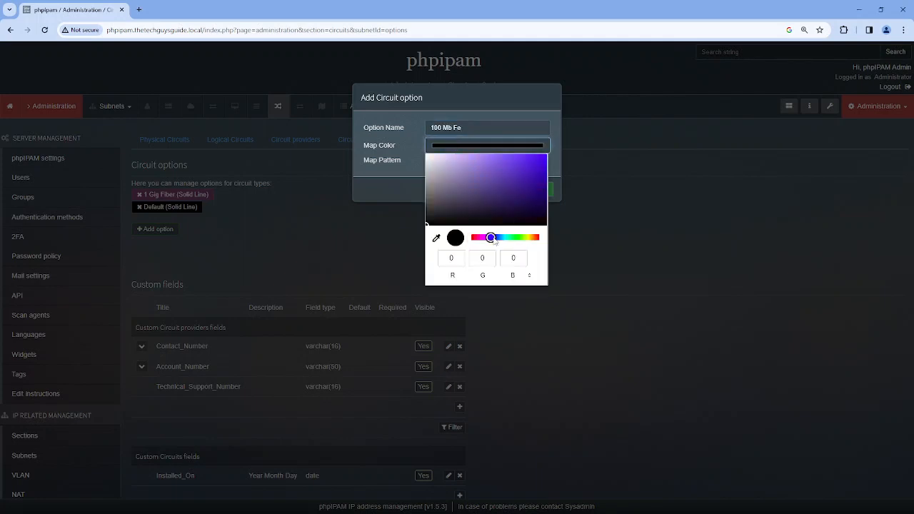
pyautogui.click(512, 178)
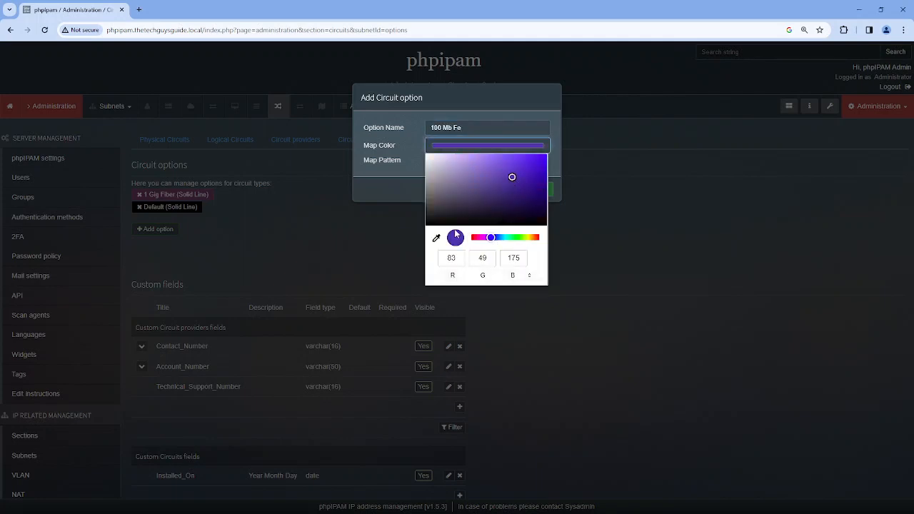
pyautogui.click(375, 188)
pyautogui.click(440, 160)
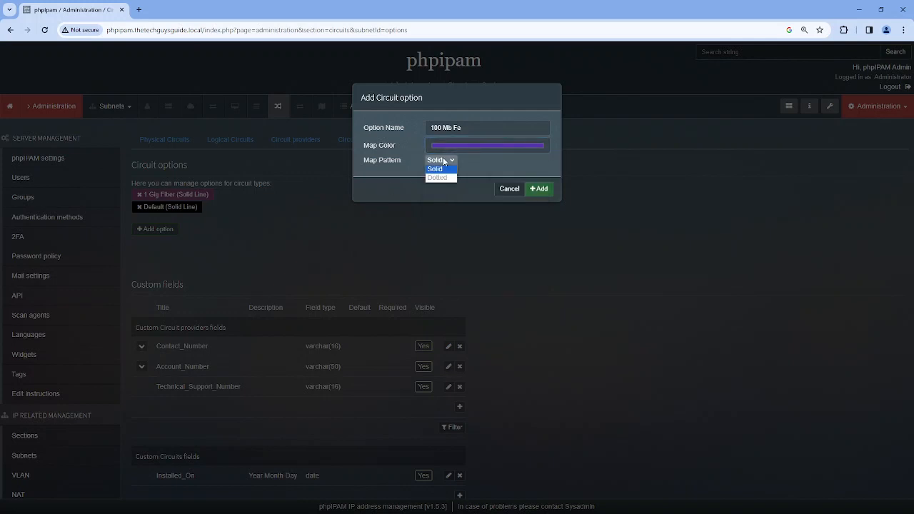
pyautogui.click(437, 169)
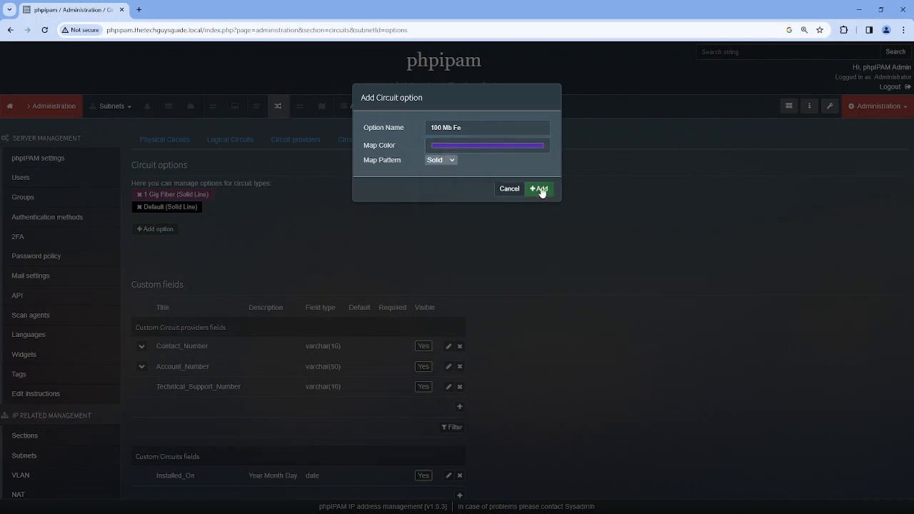
pyautogui.click(540, 189)
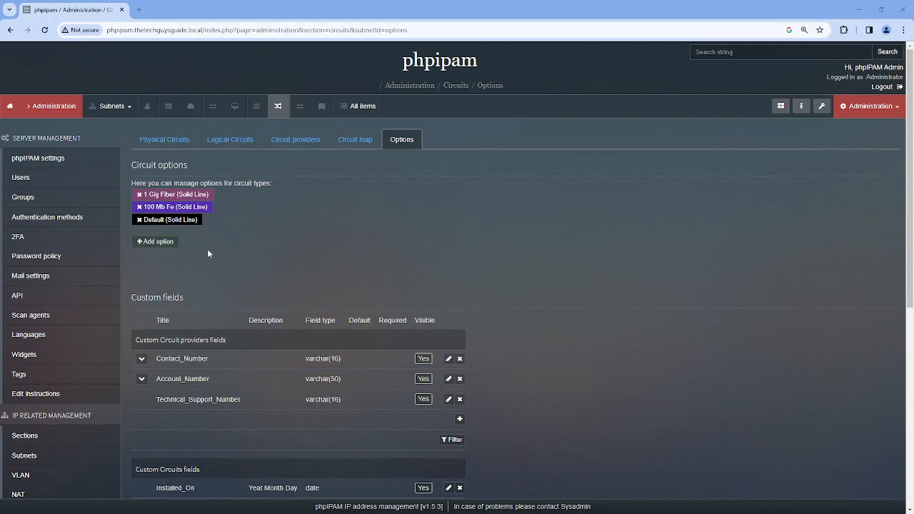
# Create circuit option '50/25 Mb Cable' with green map colour (49,175,81) and dotted pattern
pyautogui.click(155, 242)
pyautogui.click(479, 127)
pyautogui.write('50/25 Mb Cable')
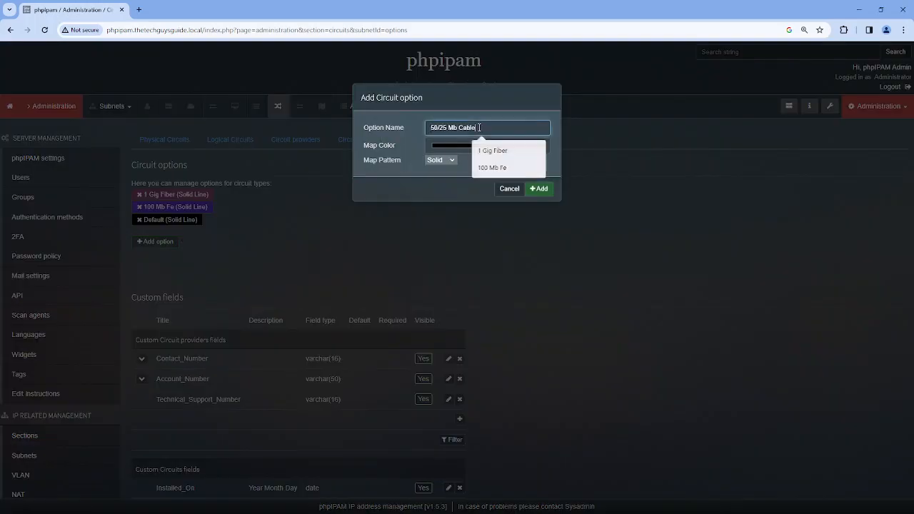
pyautogui.click(469, 146)
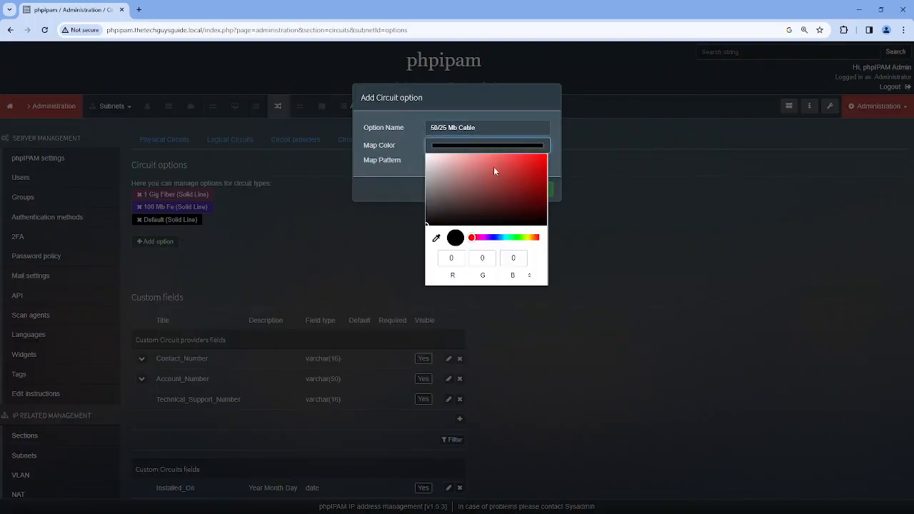
pyautogui.click(514, 237)
pyautogui.click(513, 177)
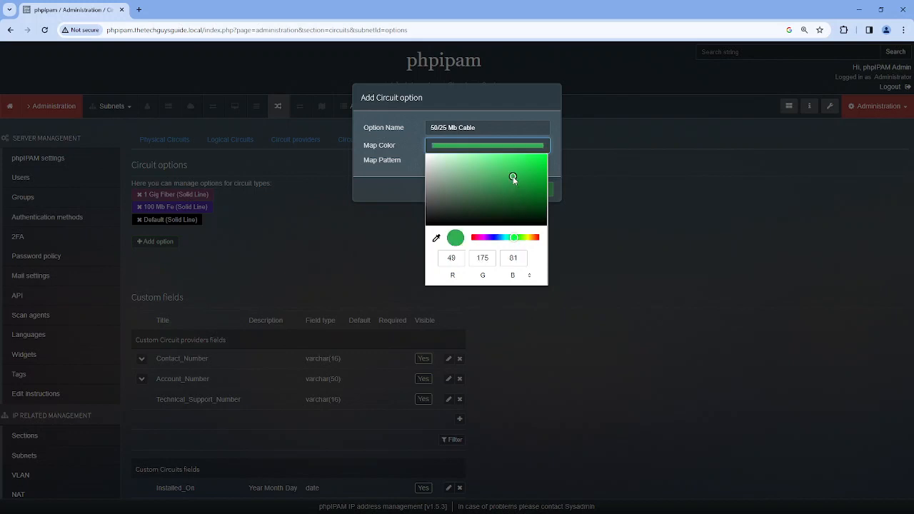
pyautogui.click(394, 185)
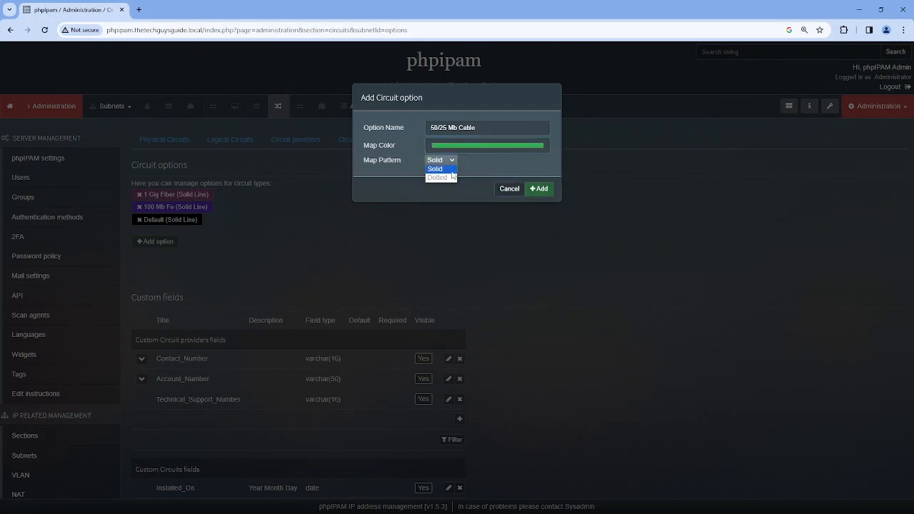
pyautogui.click(443, 177)
pyautogui.click(539, 190)
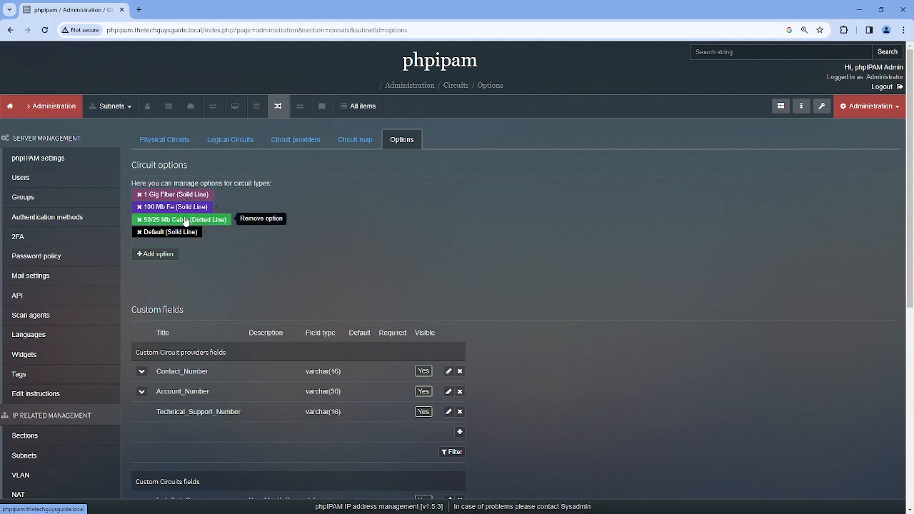
pyautogui.click(158, 143)
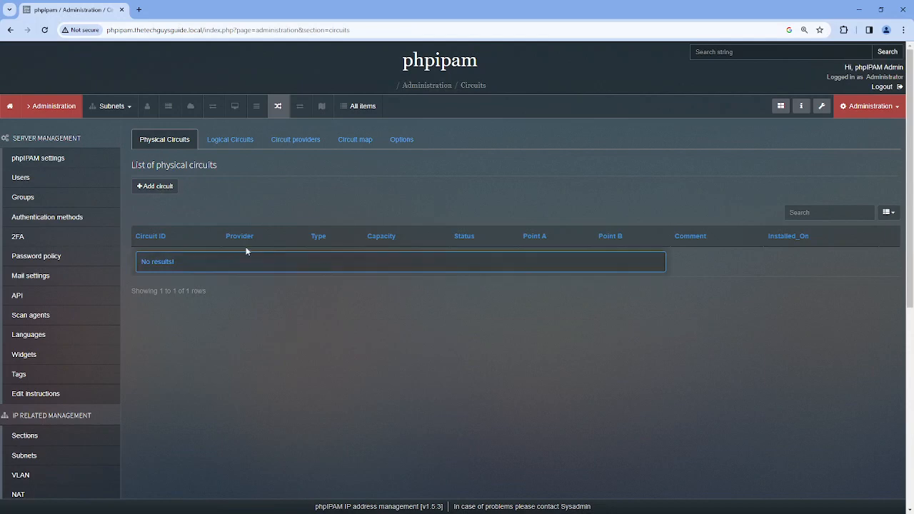
# Enter new physical circuit DEx95667ADS55547999 with capacity 1 Gb, Point A Apple HQ, installed 2022-10-15
pyautogui.click(158, 187)
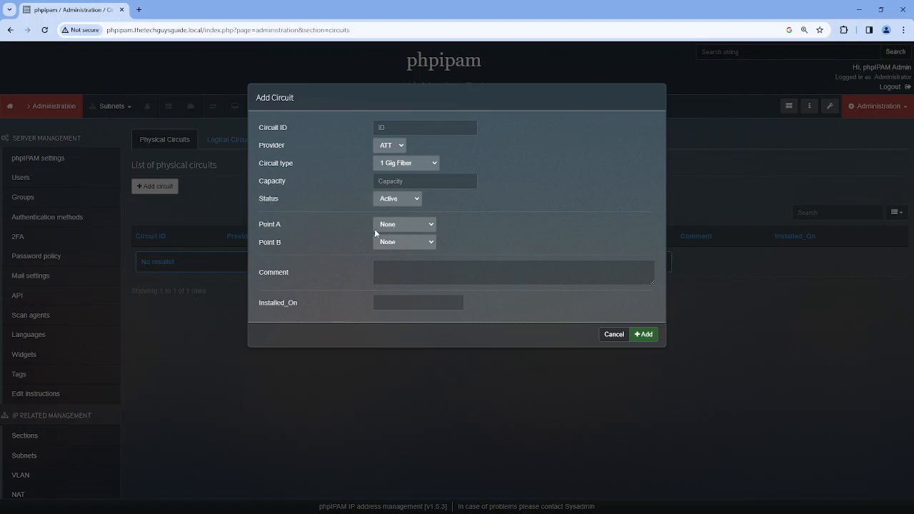
pyautogui.click(401, 128)
pyautogui.write('DEx95667ADS55547999')
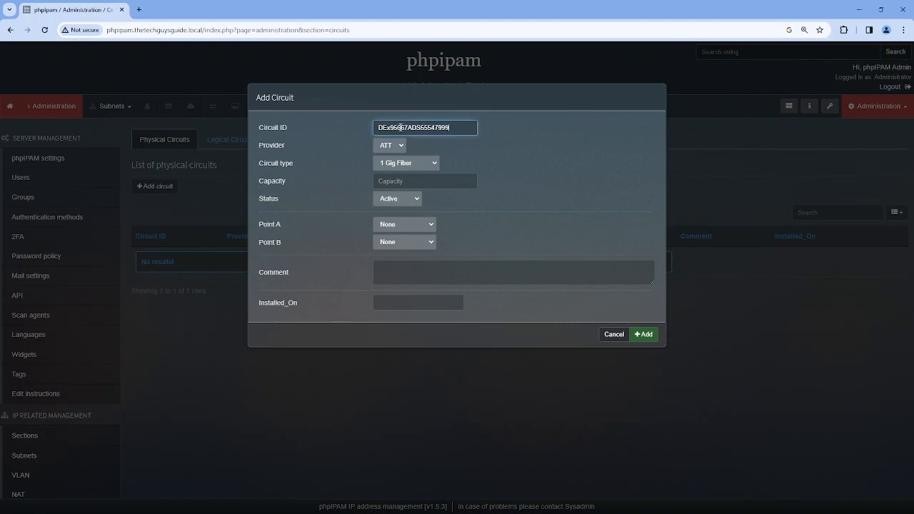
pyautogui.click(426, 177)
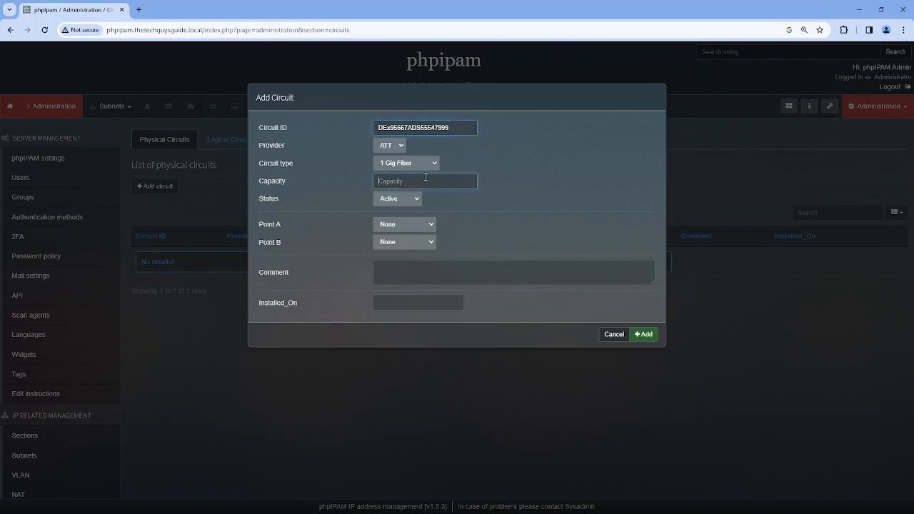
pyautogui.write('1')
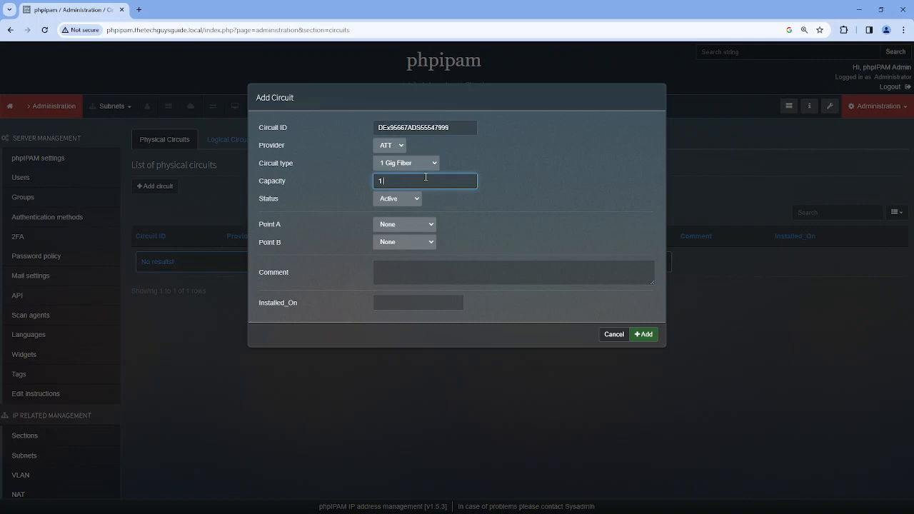
pyautogui.write(' GB')
pyautogui.click(427, 224)
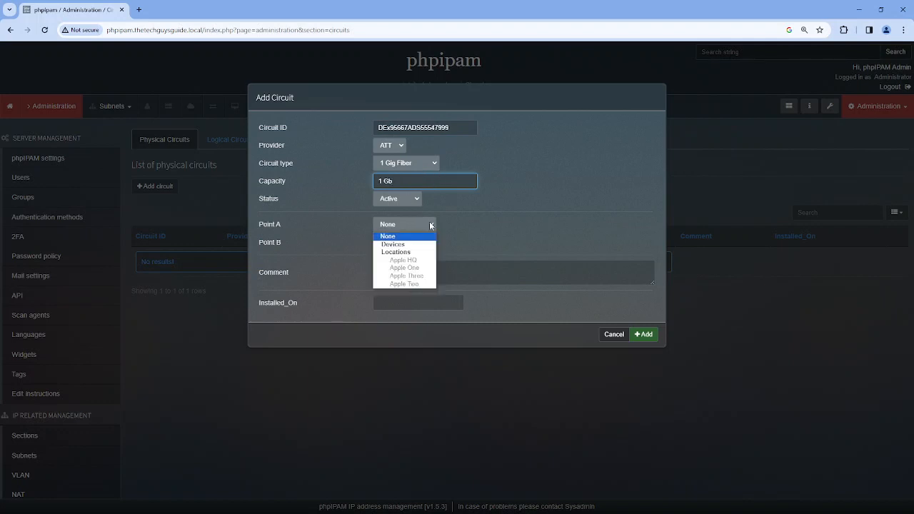
pyautogui.click(403, 260)
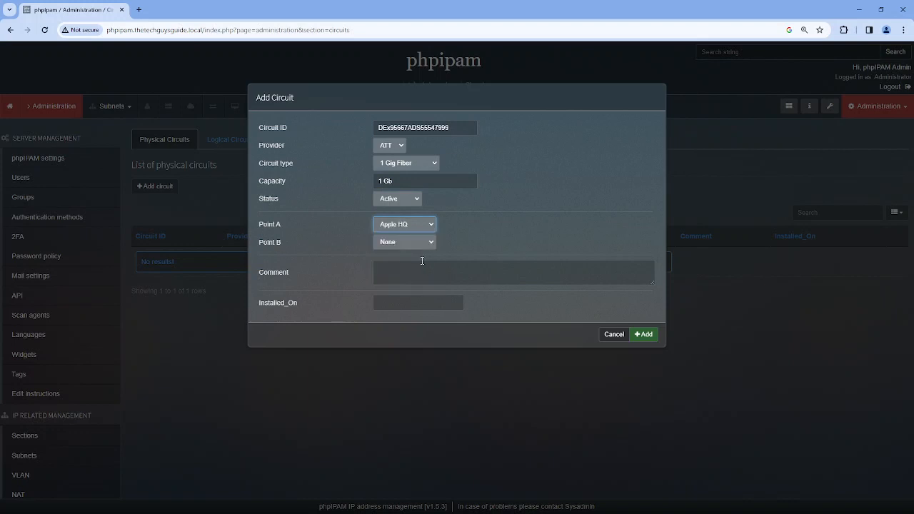
pyautogui.click(405, 302)
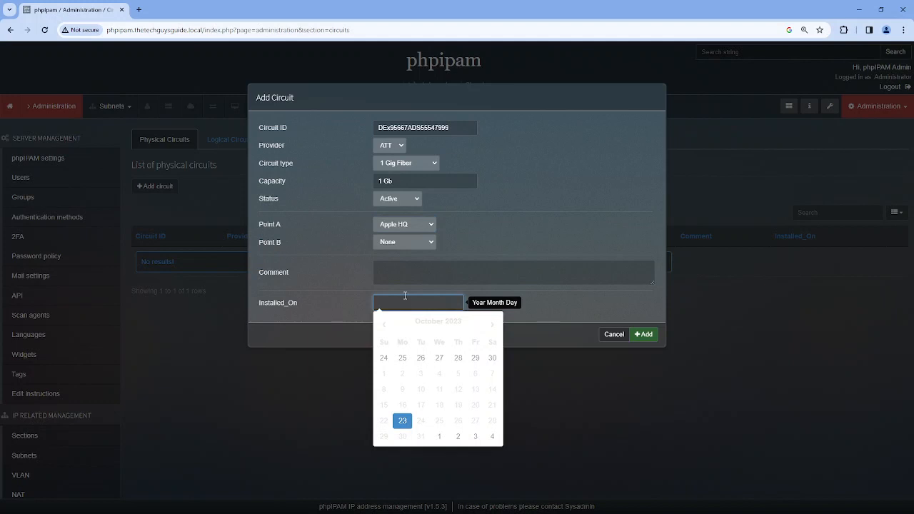
pyautogui.write('2022-10-15')
pyautogui.click(613, 307)
# Save the new physical circuit and move to the still-empty Logical Circuits list
pyautogui.click(645, 333)
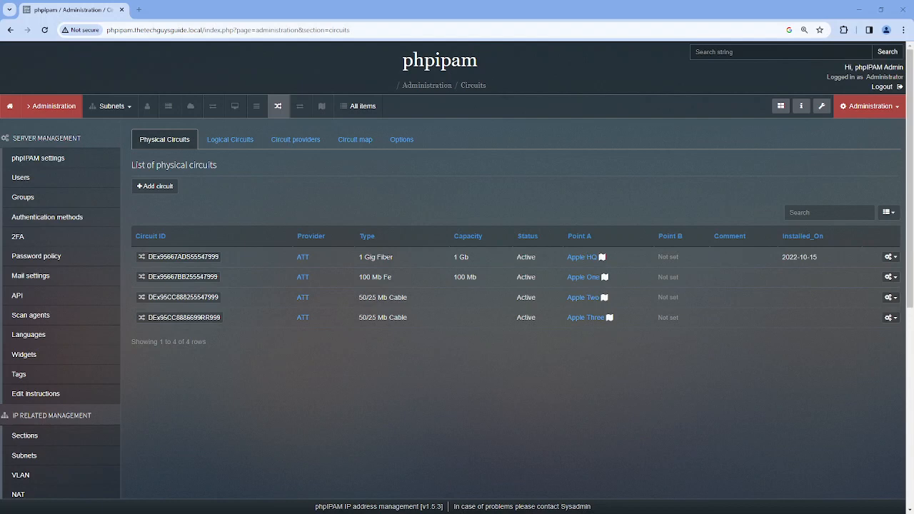
pyautogui.click(231, 143)
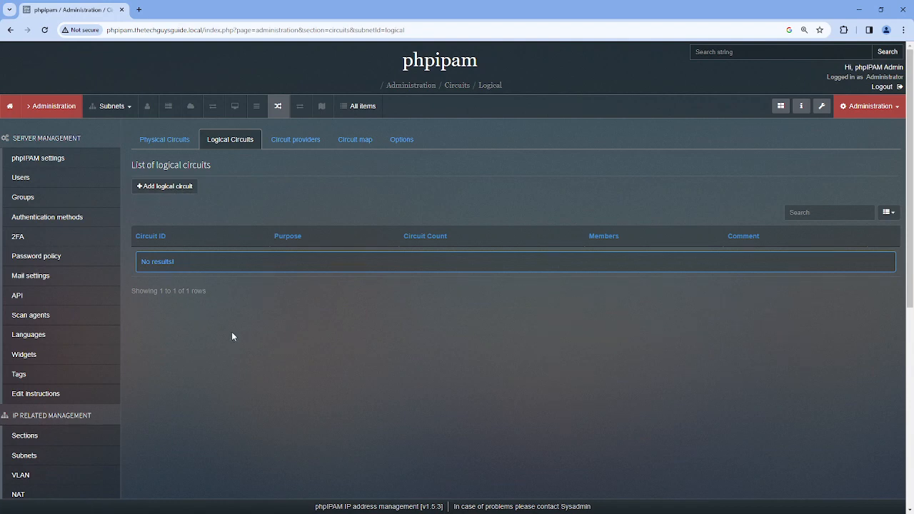
pyautogui.click(169, 140)
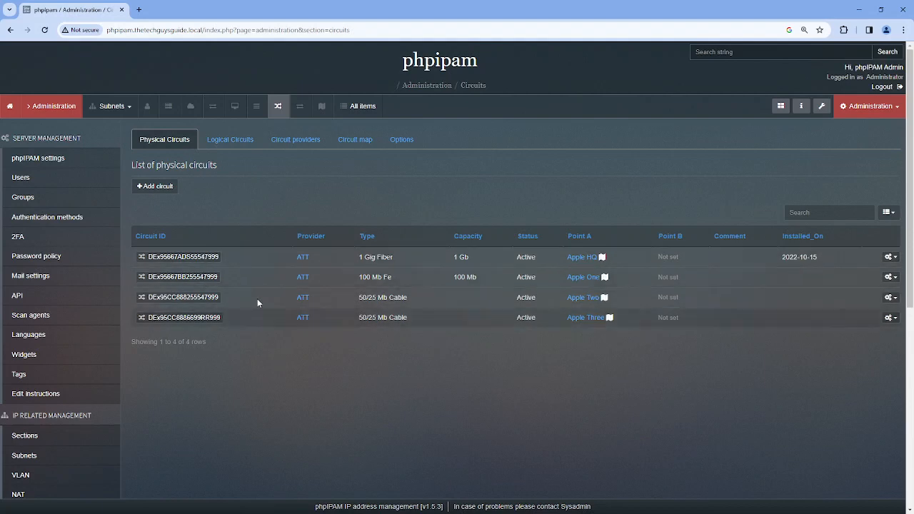
pyautogui.click(243, 140)
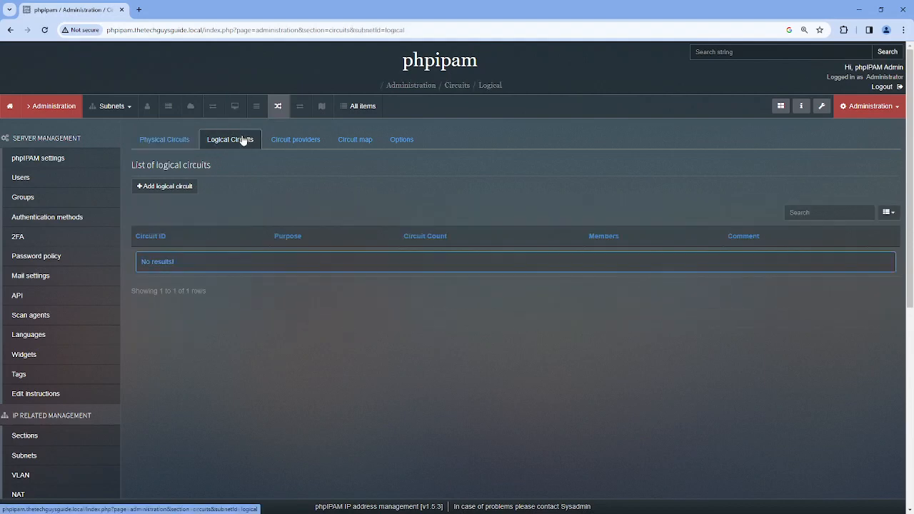
# Start logical circuit 'Site-VPN' with purpose 'Inter Office Communications'
pyautogui.click(163, 186)
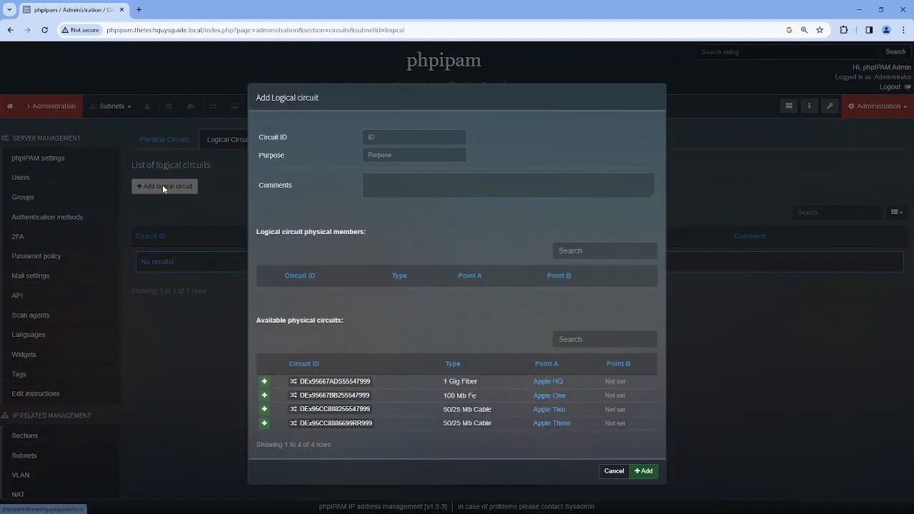
pyautogui.click(406, 138)
pyautogui.write('S')
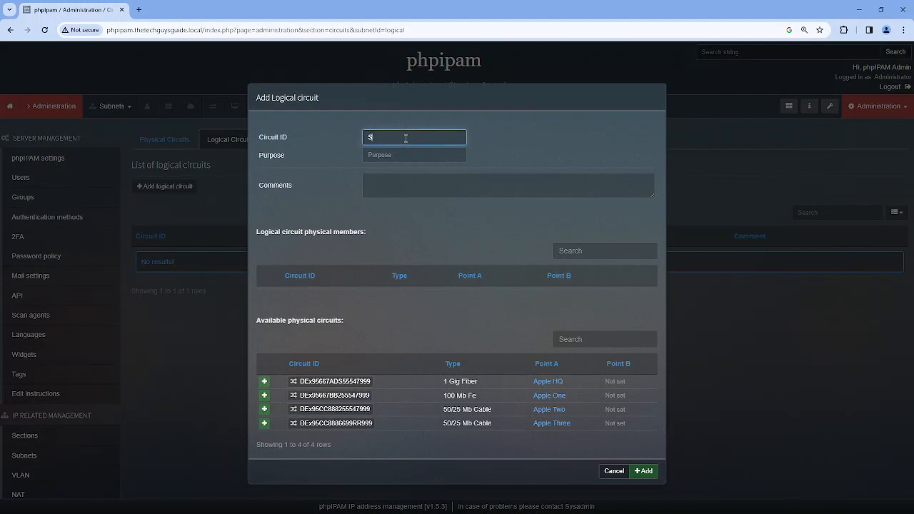
pyautogui.write('ite-VPN')
pyautogui.press('Tab')
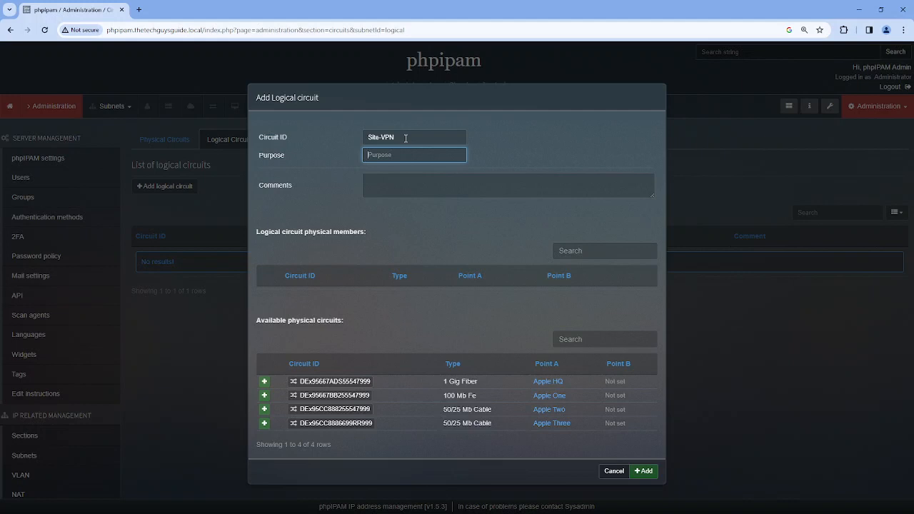
pyautogui.write('Inter Office Communications')
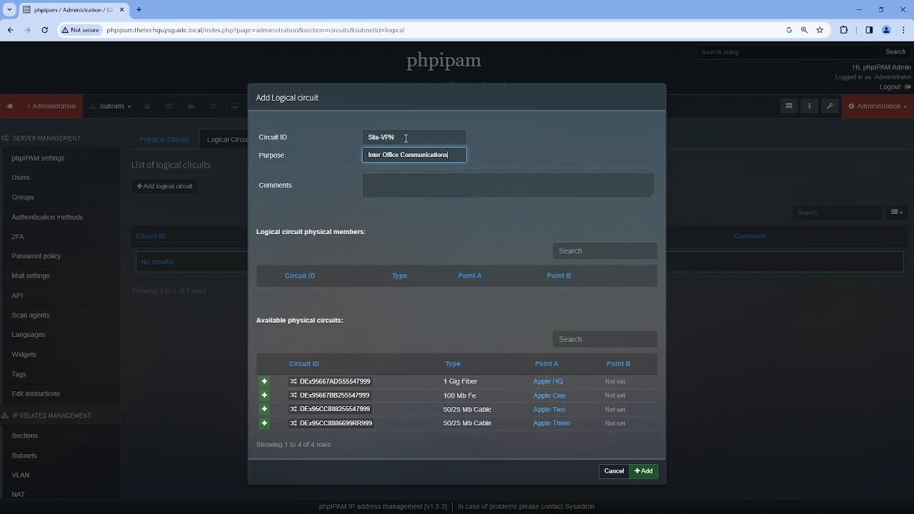
pyautogui.click(420, 182)
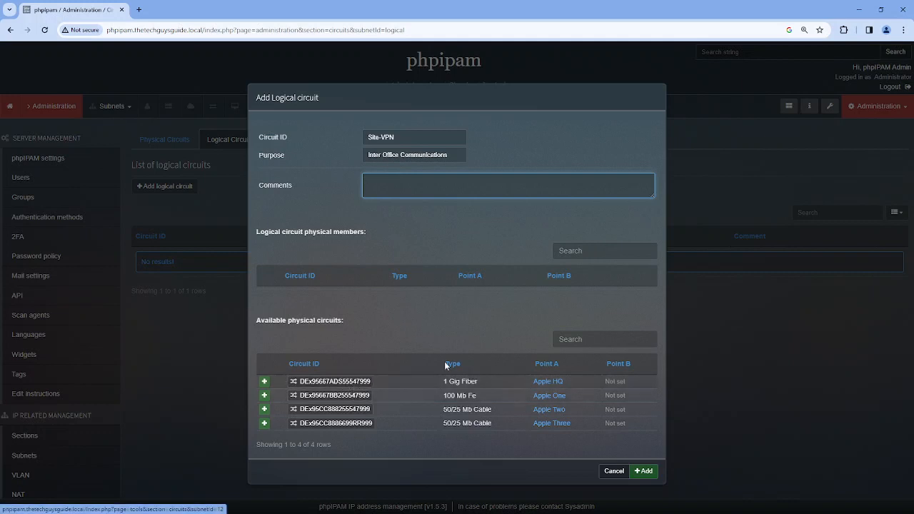
# Add the four ATT physical circuits as members and save the Site-VPN logical circuit
pyautogui.click(264, 383)
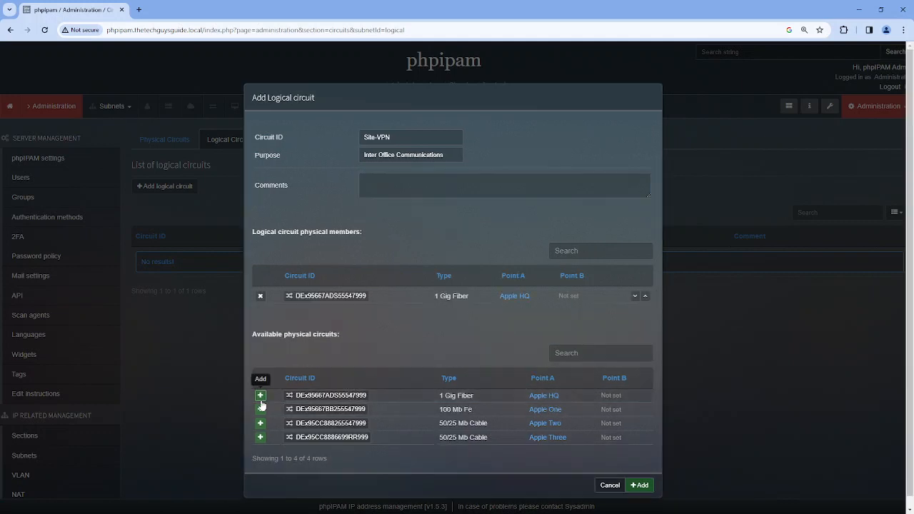
pyautogui.click(263, 409)
pyautogui.click(260, 438)
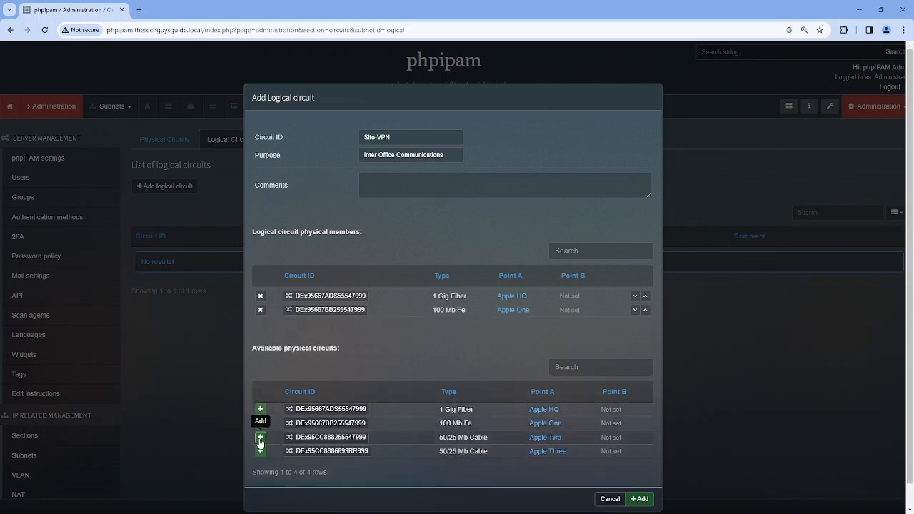
pyautogui.click(260, 464)
pyautogui.scroll(-1, 455, 336)
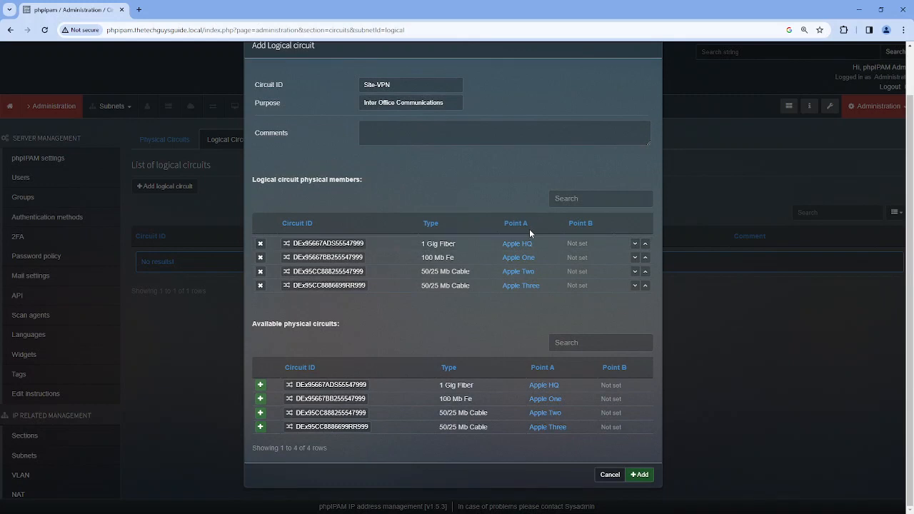
pyautogui.click(640, 475)
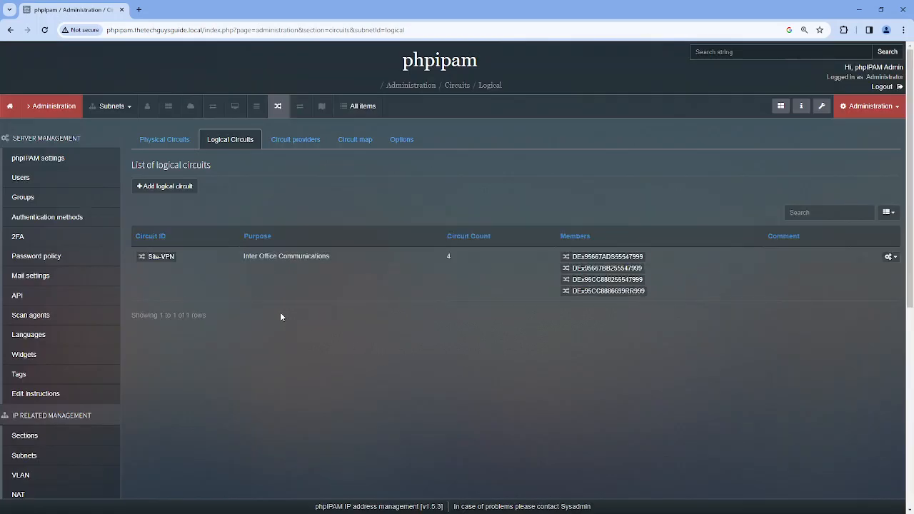
pyautogui.click(890, 259)
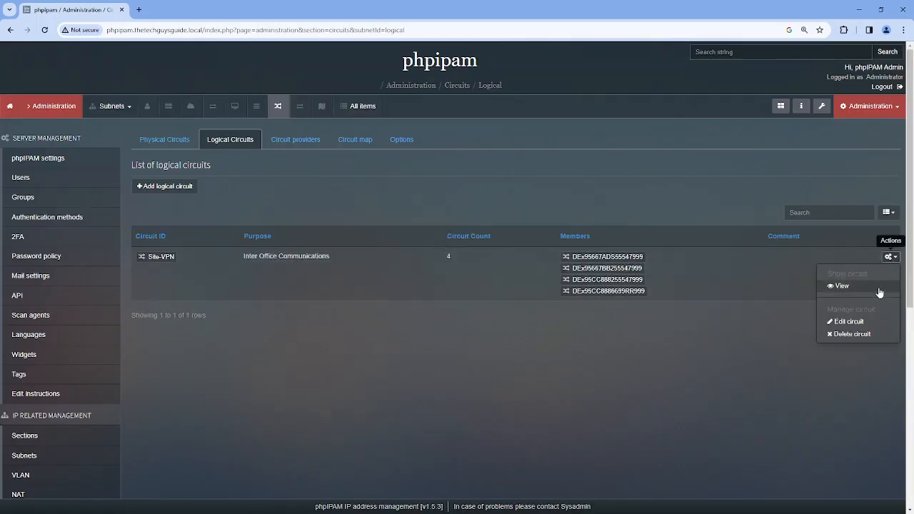
# View the Site-VPN details and map, then return to the Physical Circuits list
pyautogui.click(877, 286)
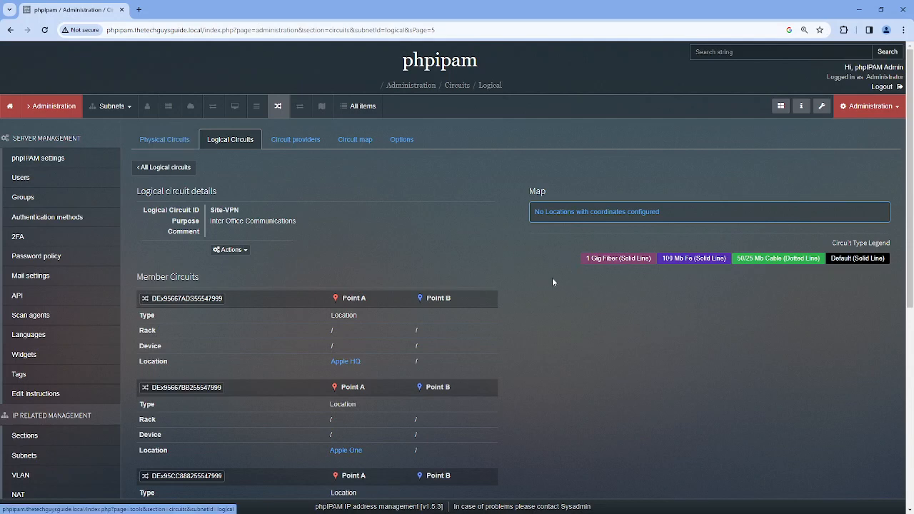
pyautogui.click(170, 143)
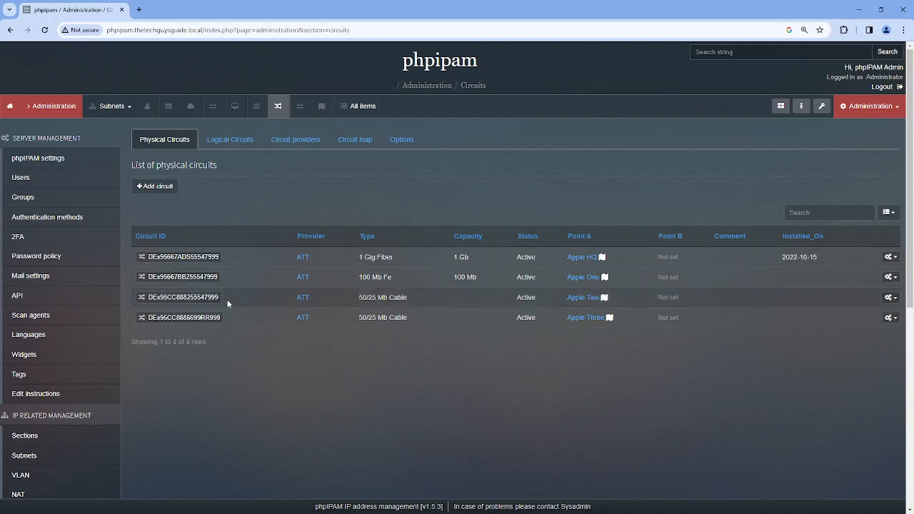
# Set Point B of circuit DEx95667BB255547999 to Apple HQ
pyautogui.click(890, 277)
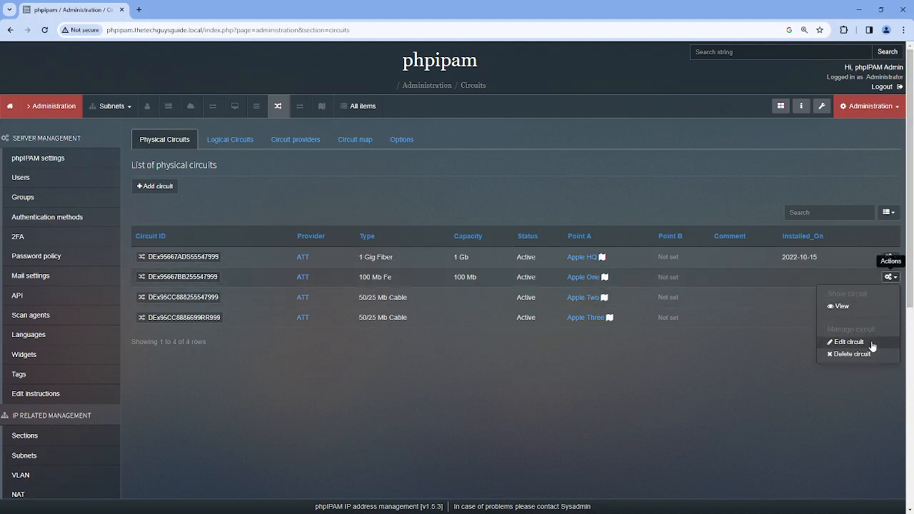
pyautogui.click(837, 344)
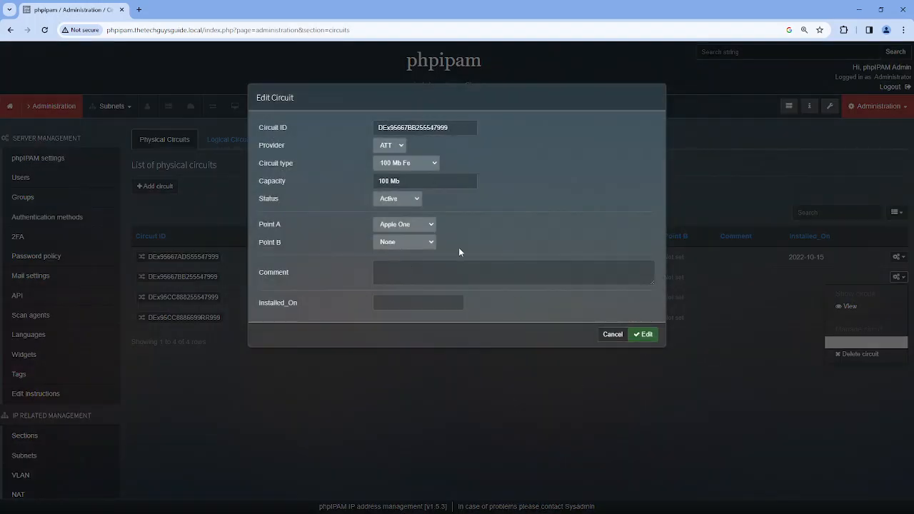
pyautogui.click(431, 243)
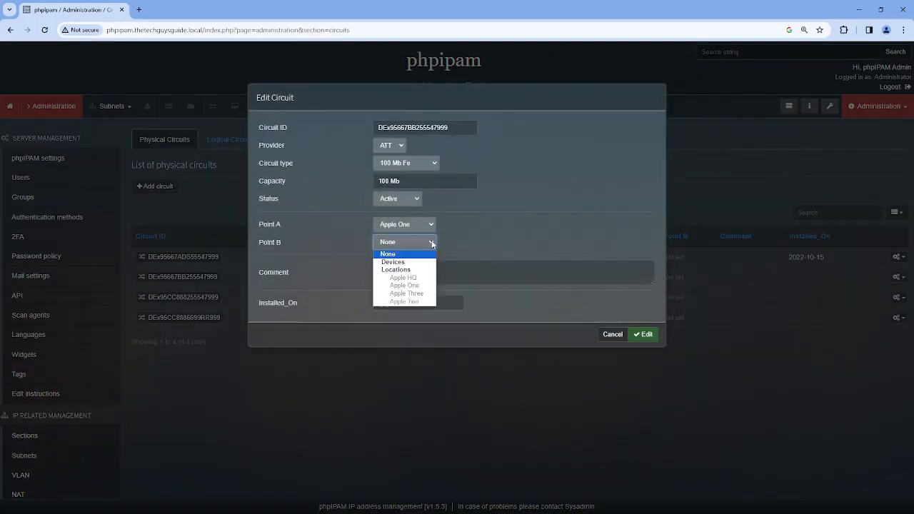
pyautogui.click(403, 277)
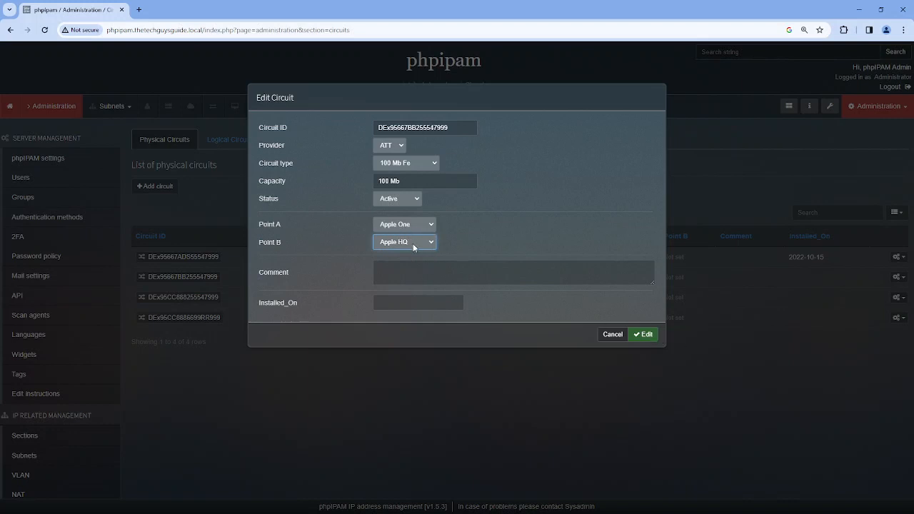
pyautogui.click(647, 334)
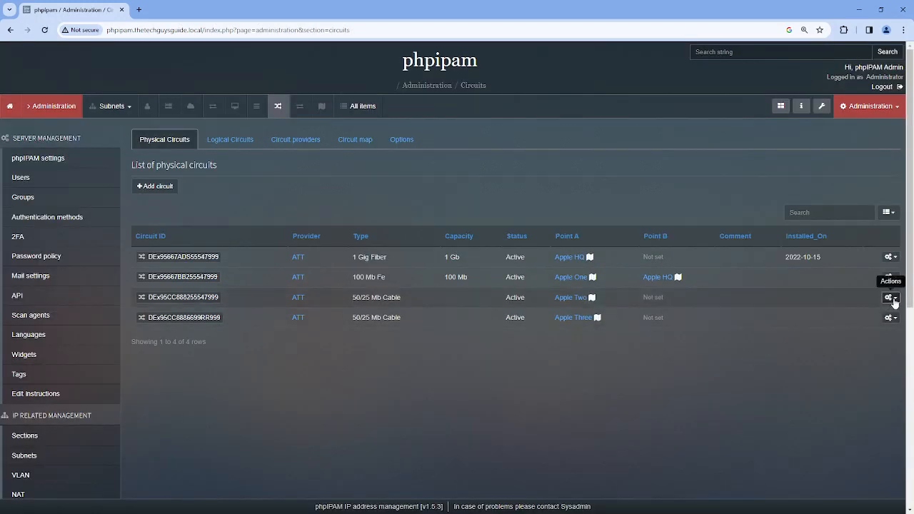
pyautogui.click(890, 297)
pyautogui.click(859, 364)
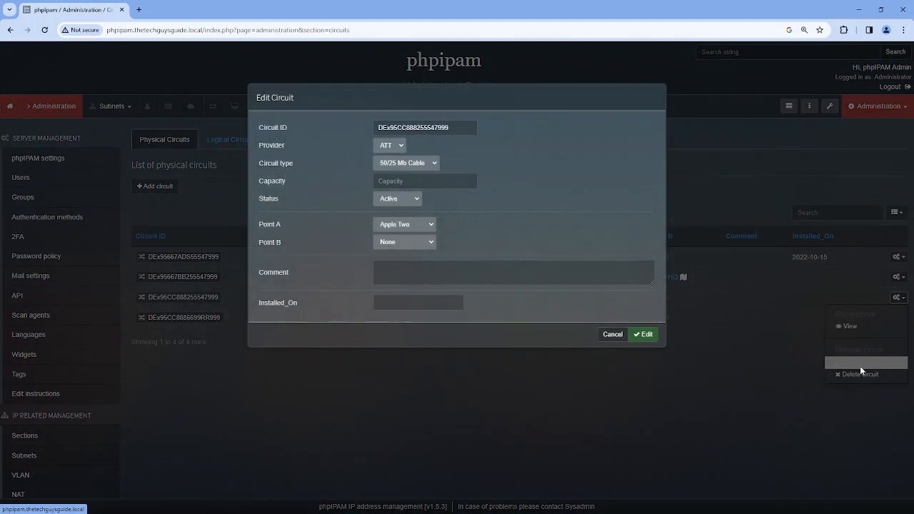
pyautogui.click(429, 241)
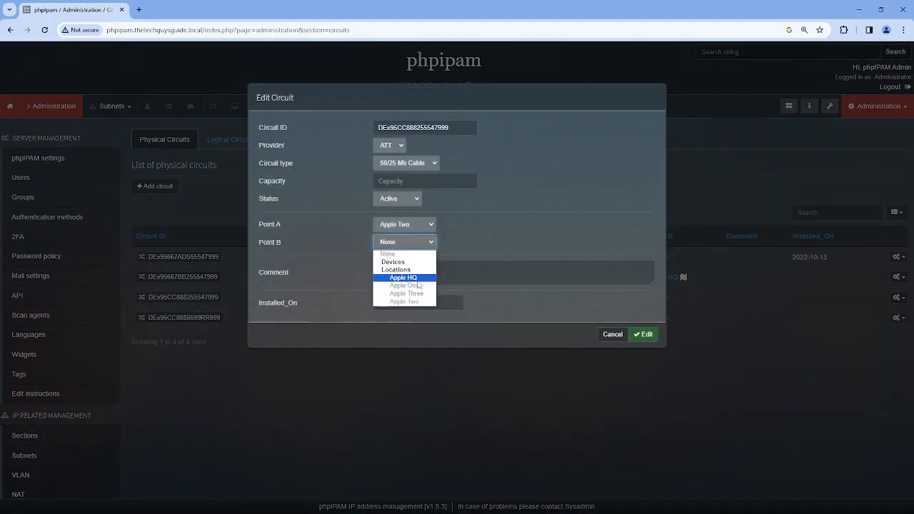
pyautogui.click(403, 277)
pyautogui.click(646, 334)
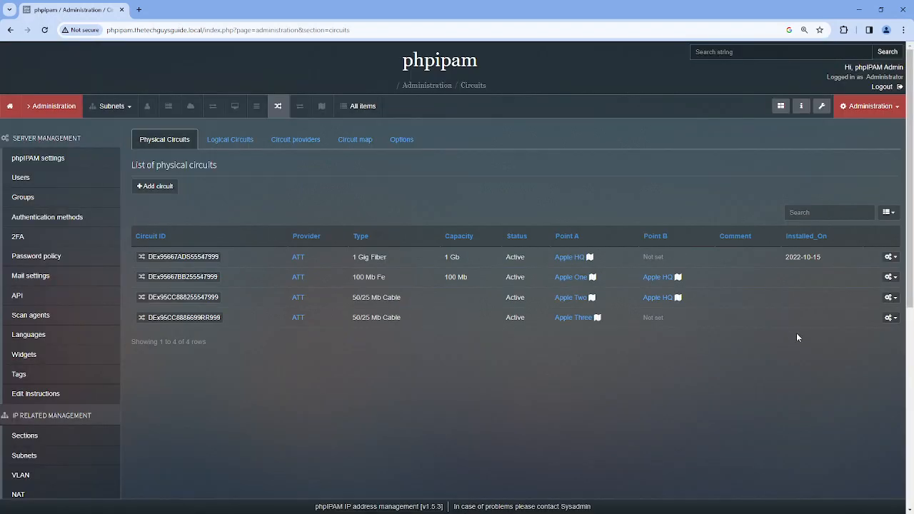
# Set Point B of the Apple Three circuit to Apple HQ
pyautogui.click(891, 317)
pyautogui.click(853, 383)
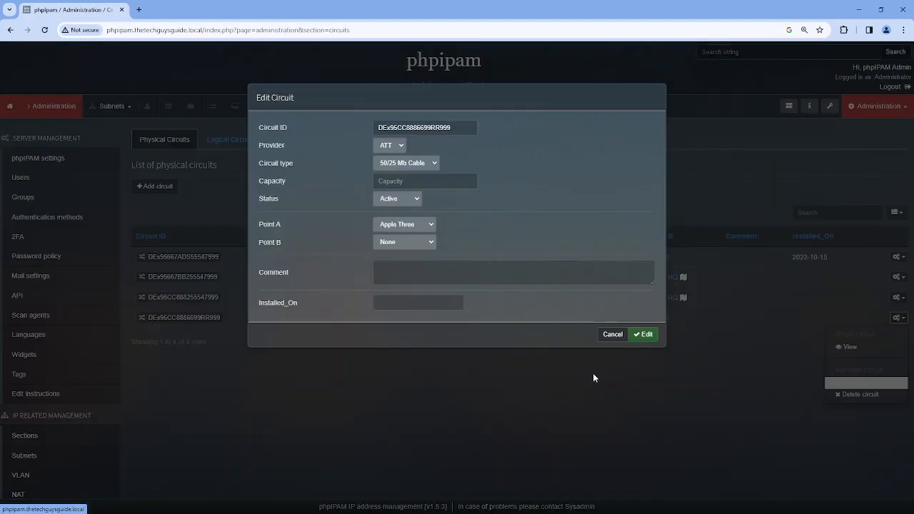
pyautogui.click(426, 243)
pyautogui.click(419, 278)
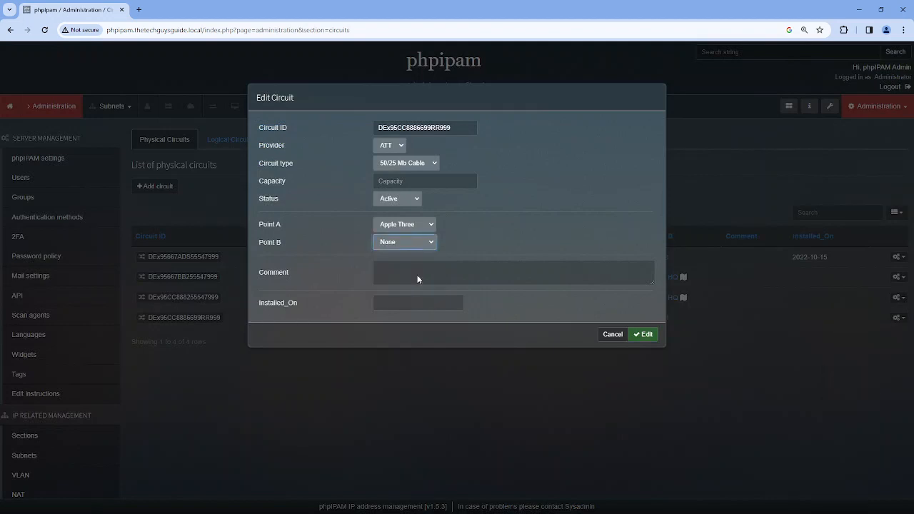
pyautogui.click(654, 335)
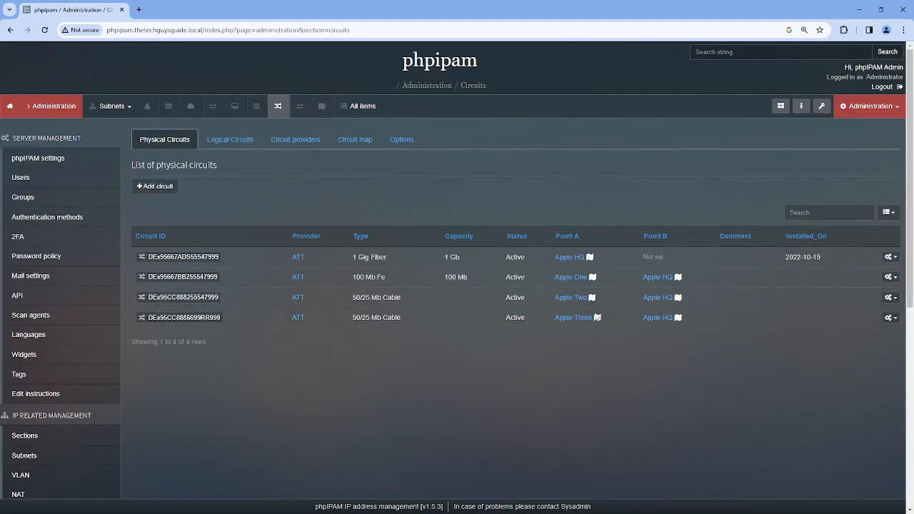
pyautogui.click(230, 141)
# View Site-VPN's member circuits and frame its map around the California link, then show circuit providers
pyautogui.click(890, 257)
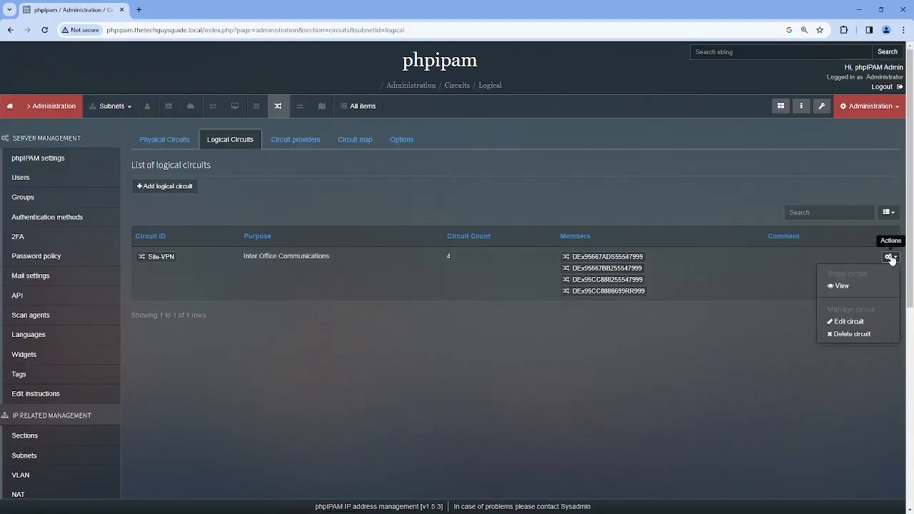
pyautogui.click(841, 286)
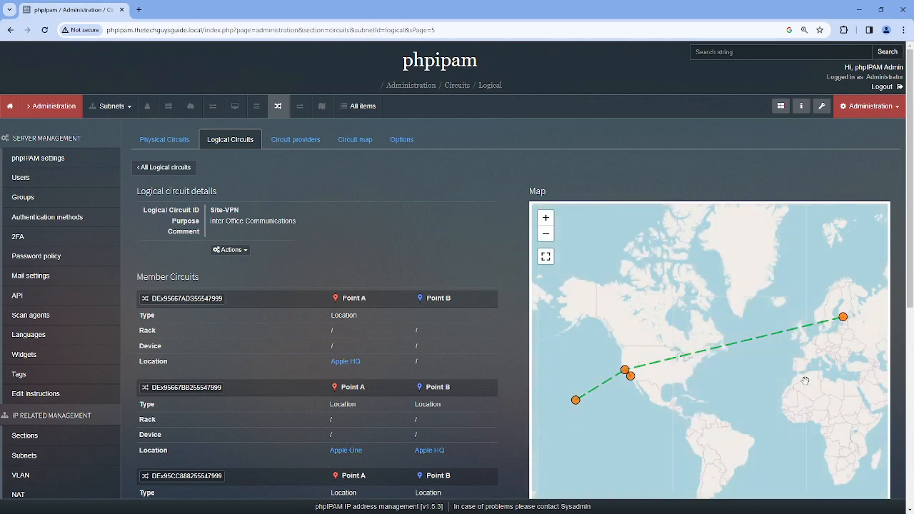
pyautogui.scroll(2, 631, 380)
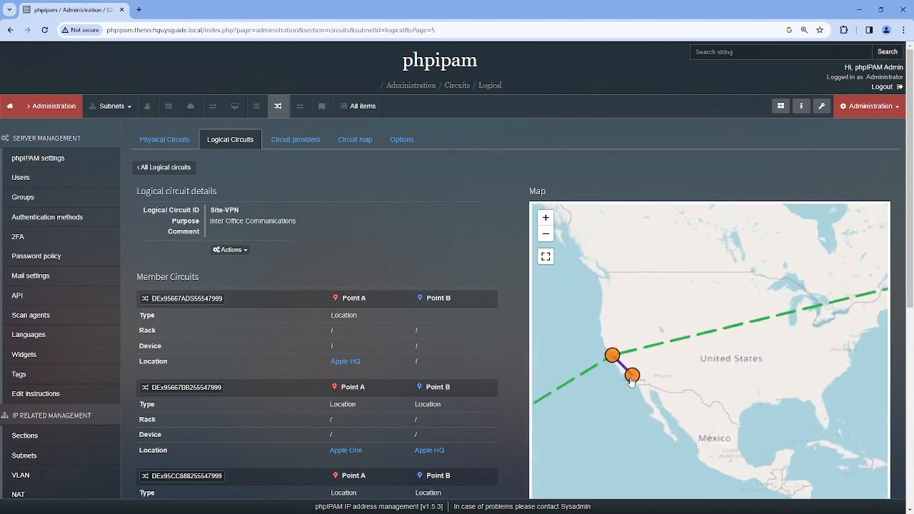
pyautogui.scroll(3, 632, 380)
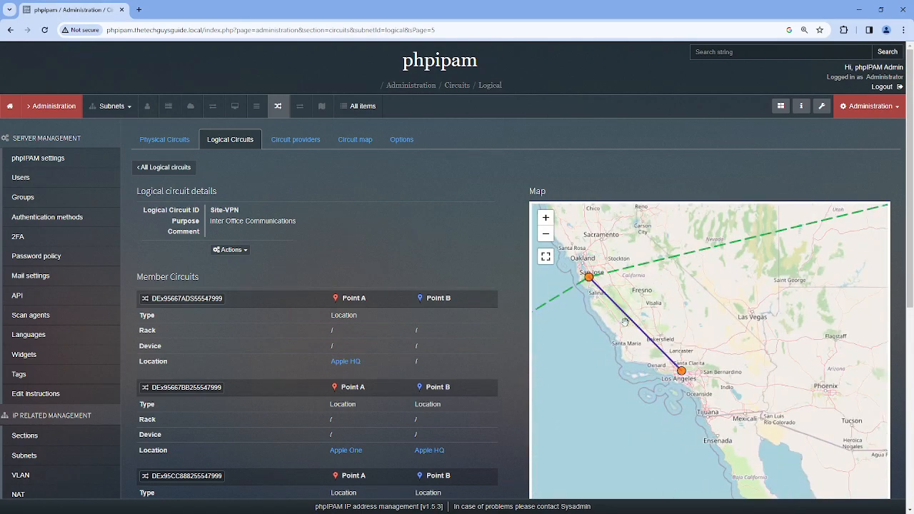
pyautogui.moveTo(597, 369); pyautogui.dragTo(679, 365)
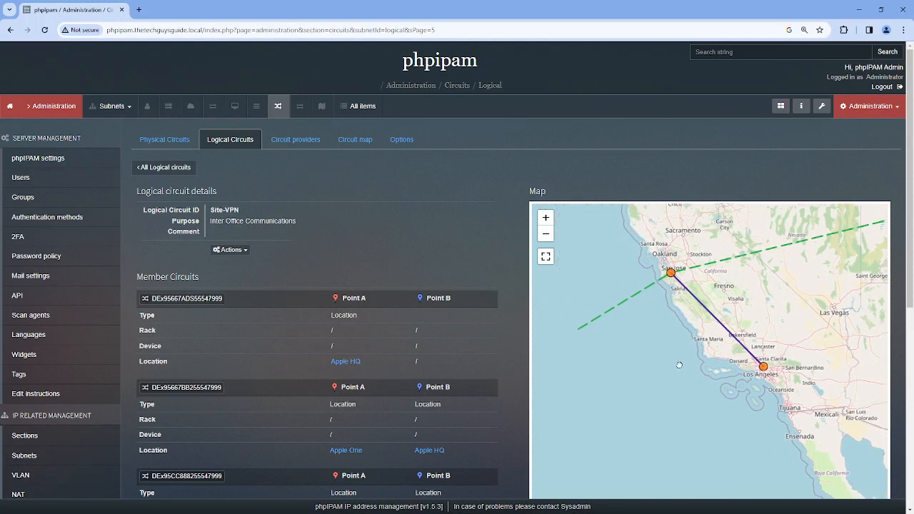
pyautogui.moveTo(604, 356); pyautogui.dragTo(649, 359)
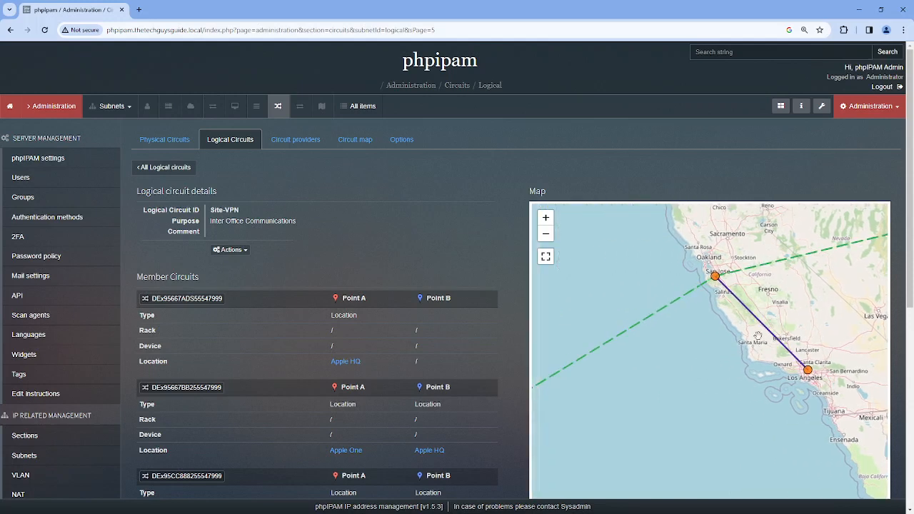
pyautogui.scroll(-1, 622, 387)
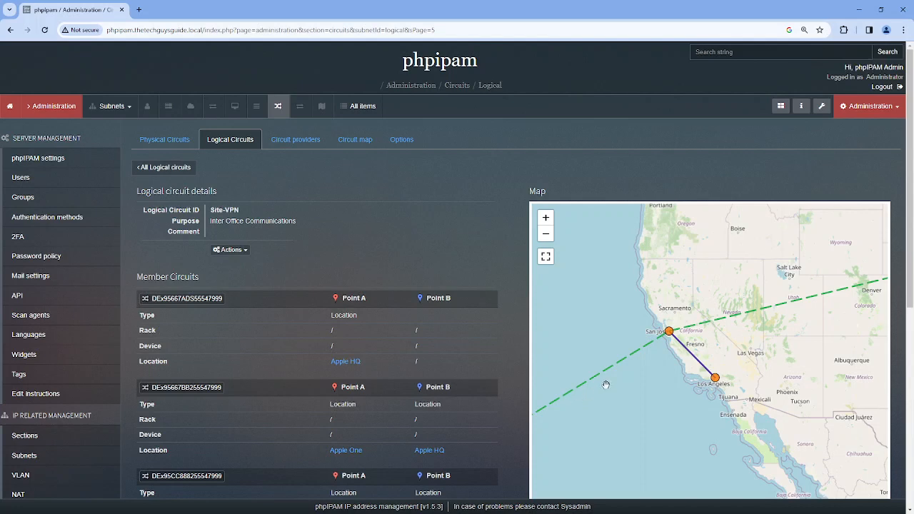
pyautogui.moveTo(810, 325); pyautogui.dragTo(759, 340)
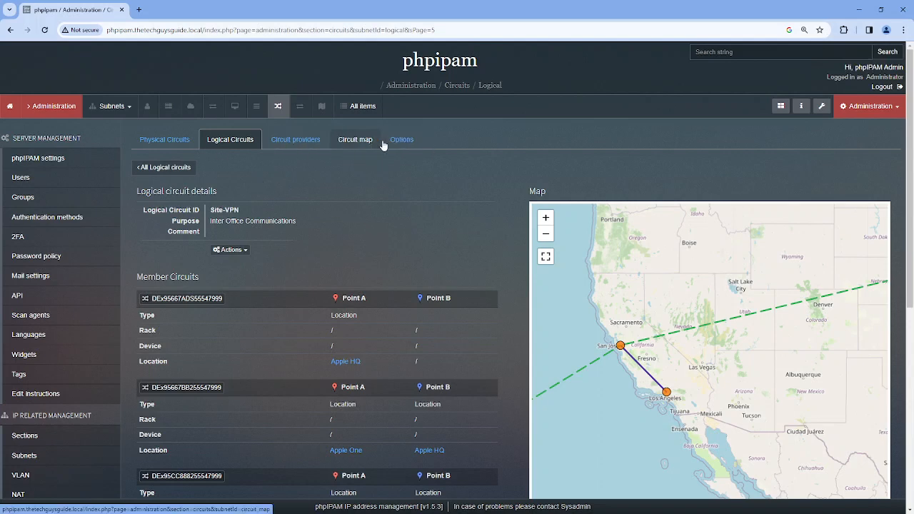
pyautogui.click(299, 143)
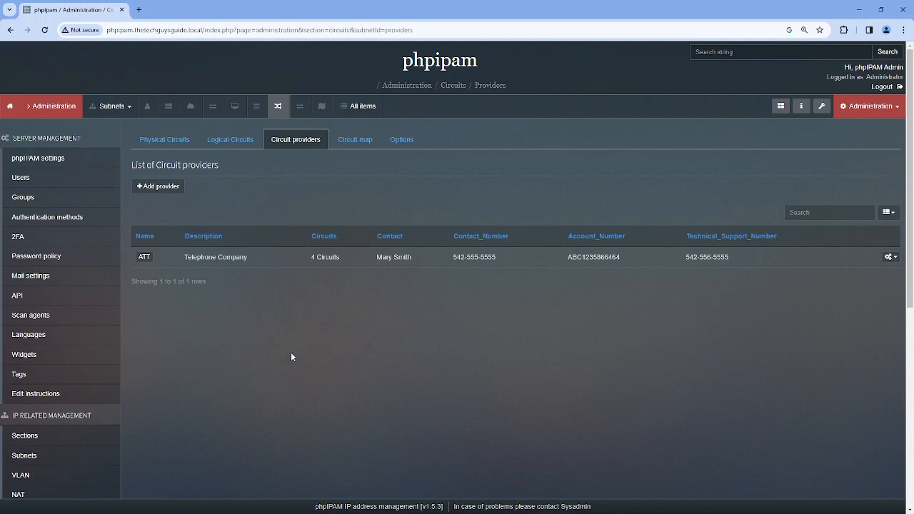
# Switch between circuit lists and cancel a new logical circuit, ending on Site-VPN with 4 circuits
pyautogui.click(170, 144)
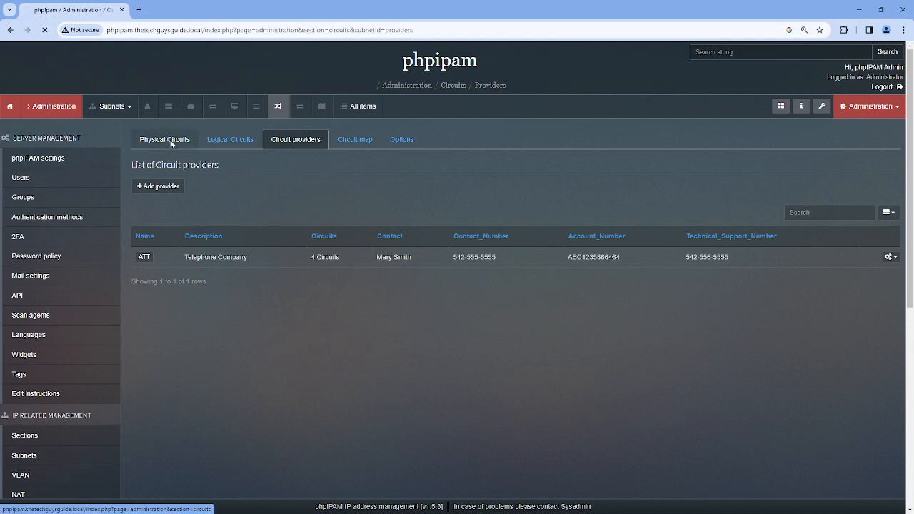
pyautogui.click(230, 141)
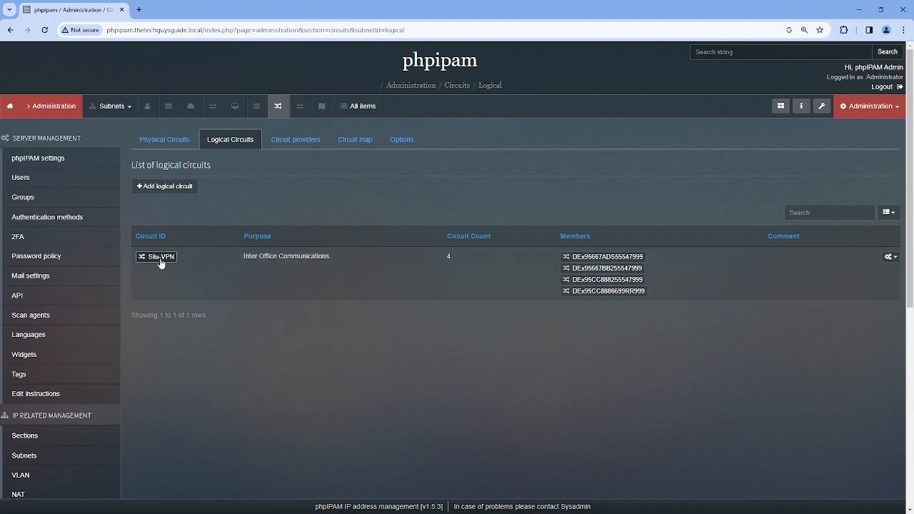
pyautogui.click(164, 141)
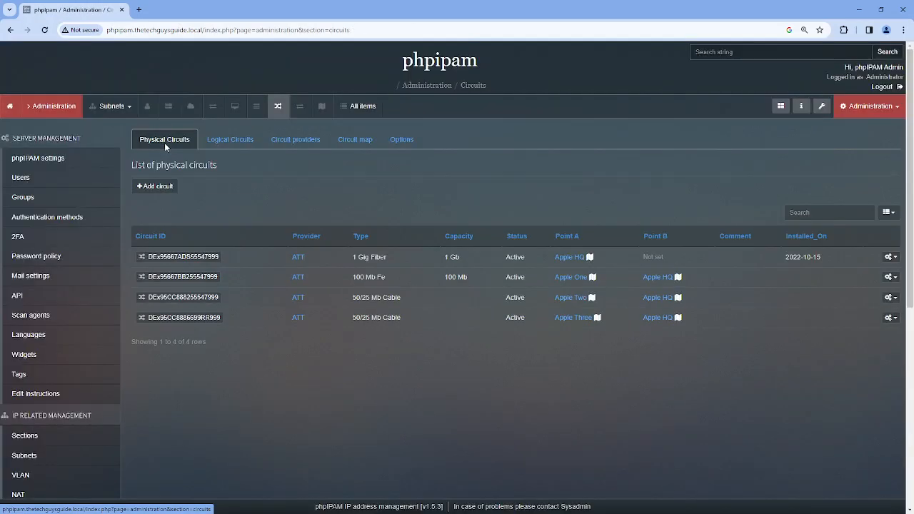
pyautogui.click(230, 140)
pyautogui.click(165, 186)
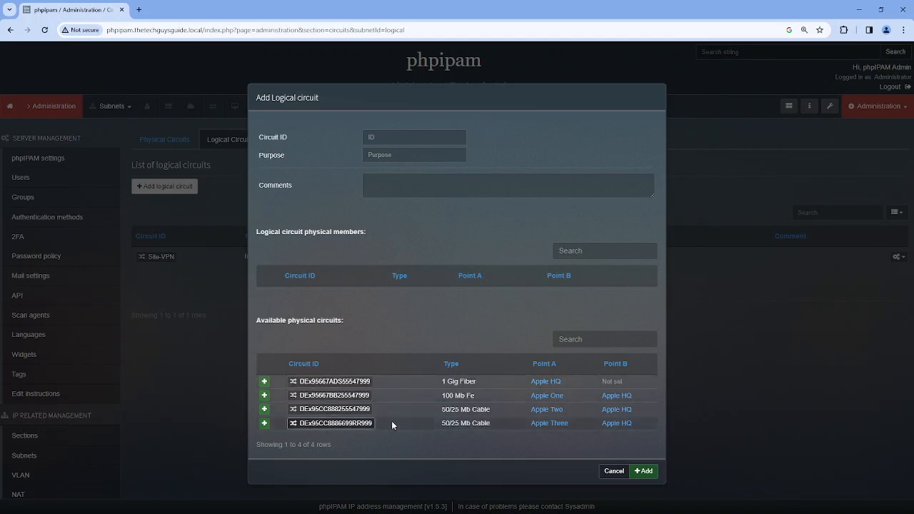
pyautogui.click(609, 470)
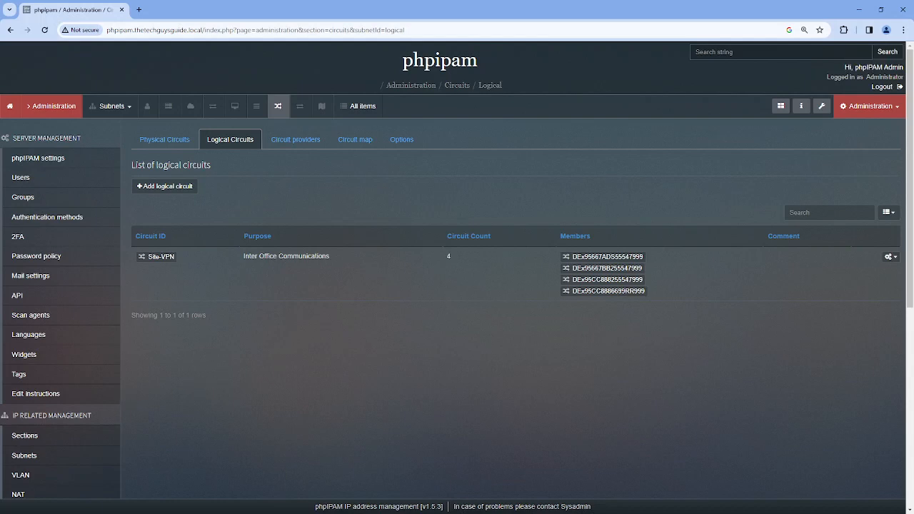
pyautogui.scroll(-5, 57, 247)
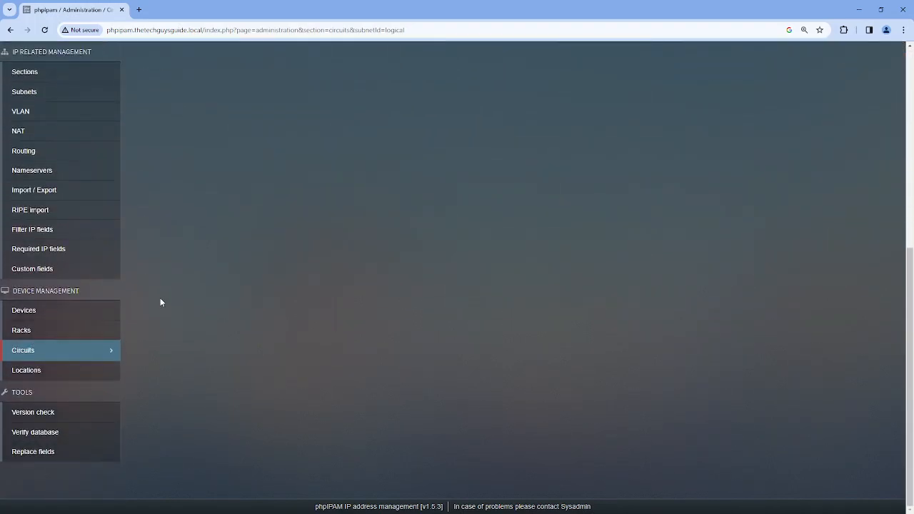
pyautogui.scroll(3, 164, 294)
pyautogui.scroll(2, 168, 295)
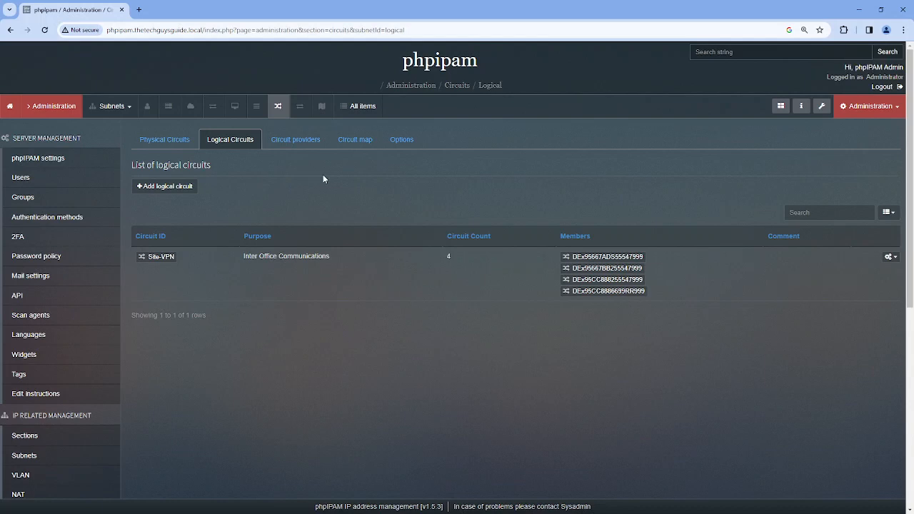
pyautogui.scroll(-3, 146, 356)
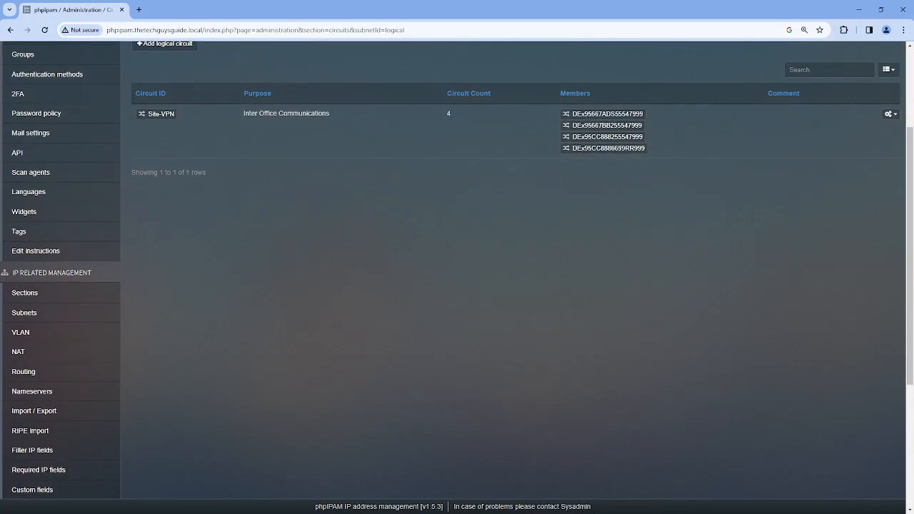